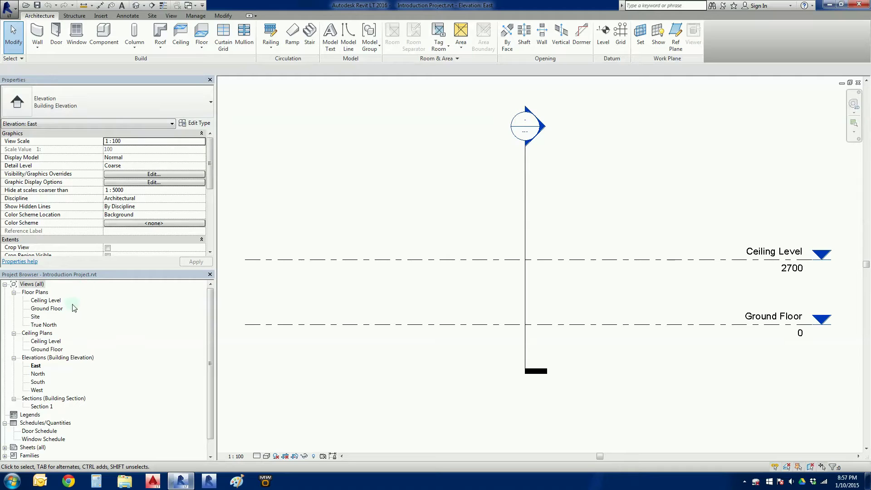
- Open the Ground Floor view under Floor Plans in the Project Browser
double_click(55, 310)
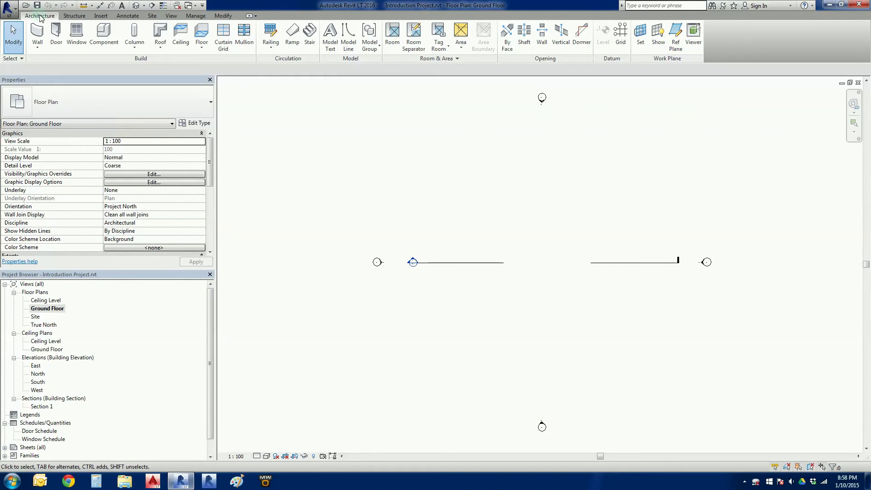
- Start placing walls with Wall: Architectural from the Architecture tab's Wall dropdown
click(37, 47)
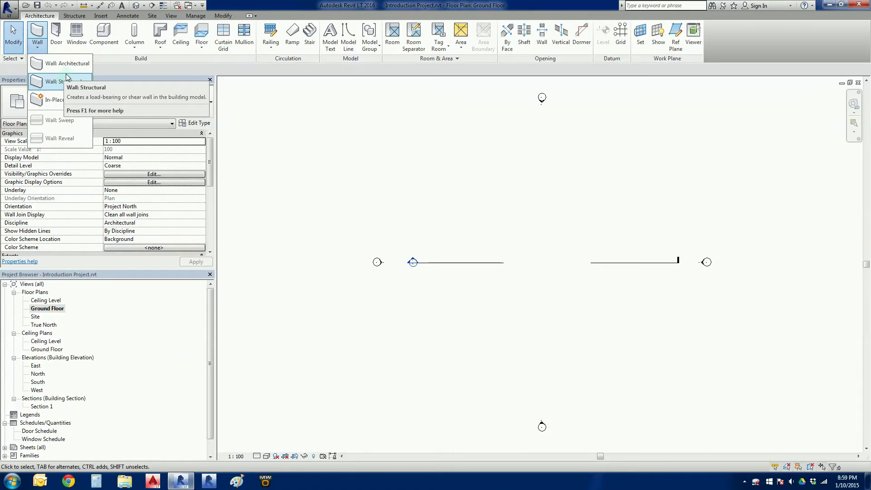
click(298, 165)
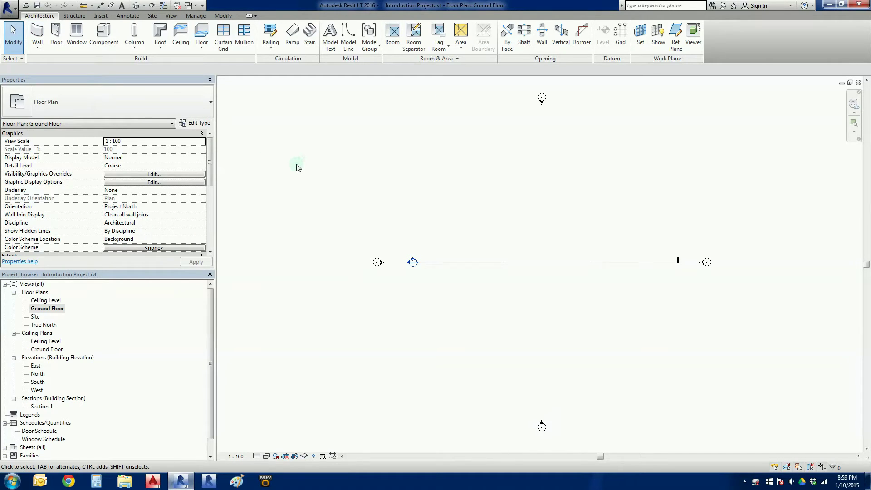
click(38, 45)
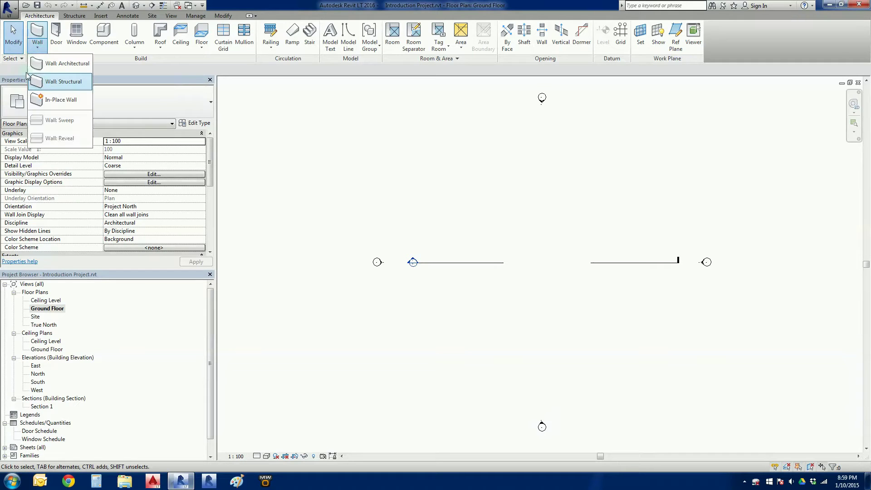
click(58, 64)
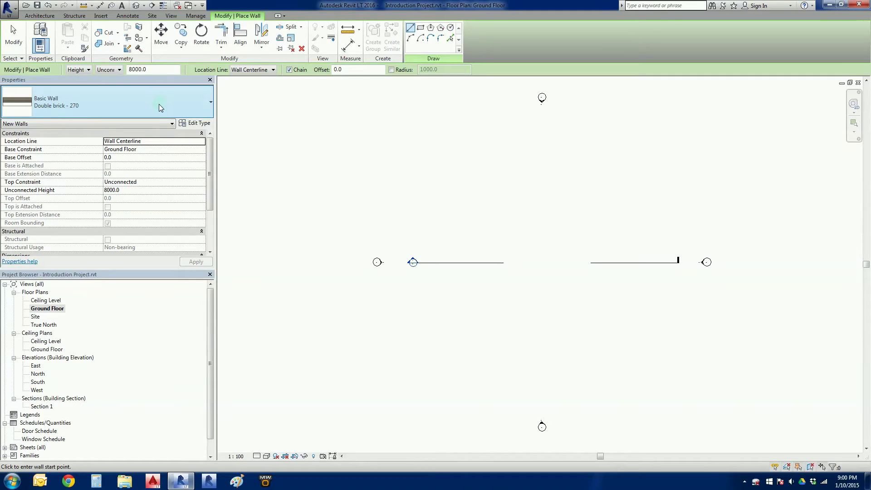
- Switch the wall type from Double brick - 270 to Basic Wall: Brick veneer - 250 timber
click(136, 99)
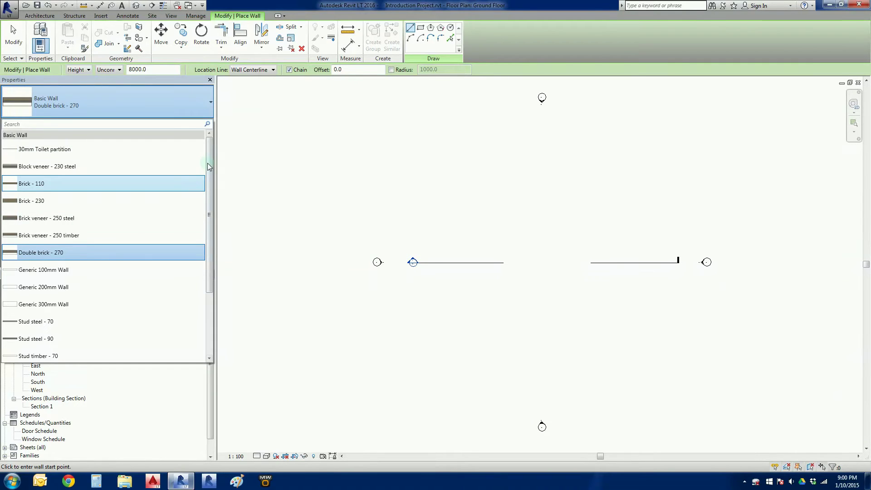
mouse_move(209, 164)
mouse_down()
mouse_move(209, 222)
mouse_move(212, 151)
mouse_up()
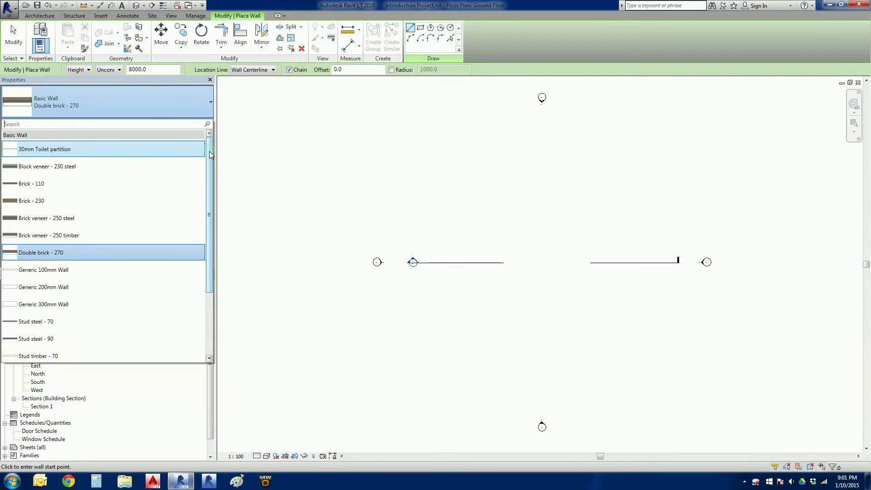
mouse_move(208, 151)
mouse_down()
mouse_move(212, 207)
mouse_move(221, 198)
mouse_move(213, 151)
mouse_up()
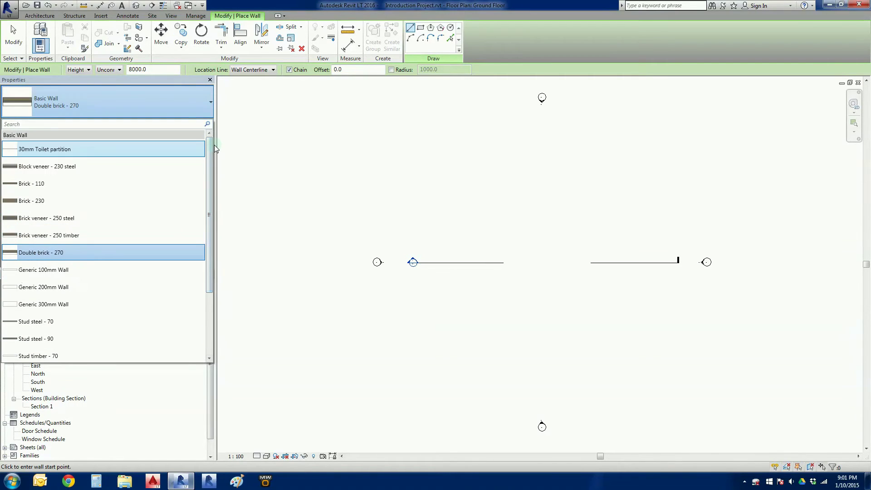
click(98, 236)
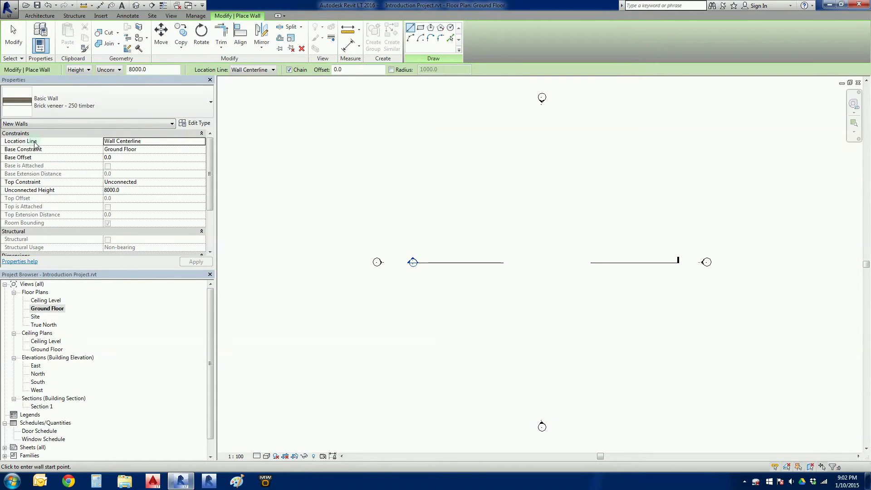
click(202, 142)
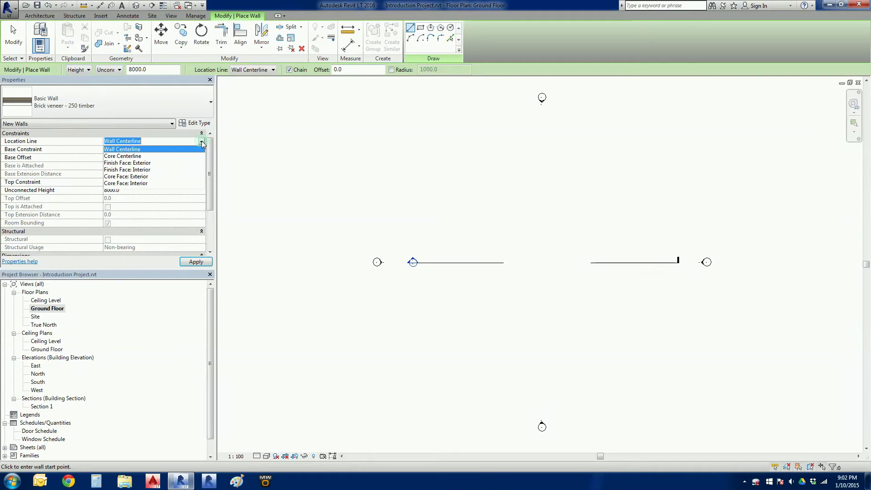
click(202, 143)
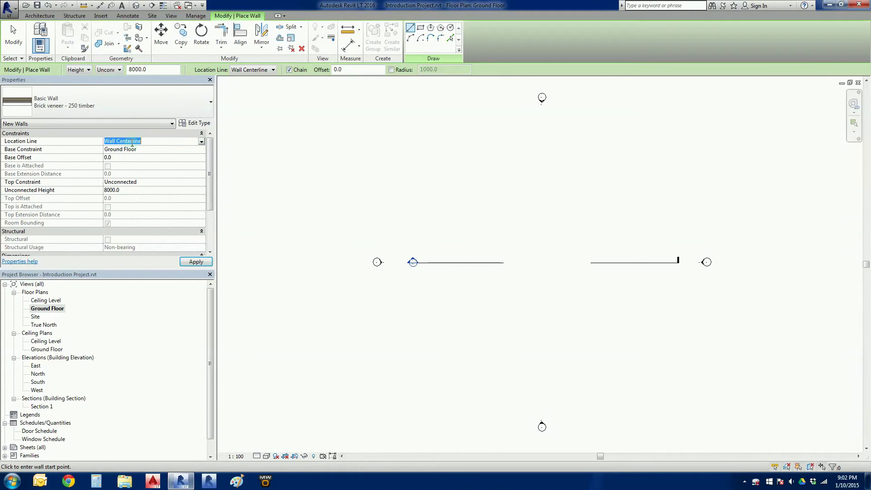
click(158, 142)
click(200, 141)
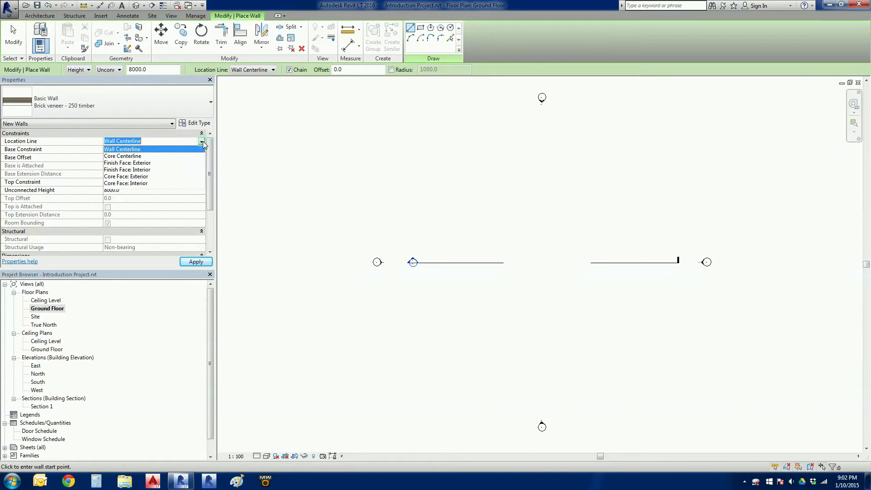
click(203, 142)
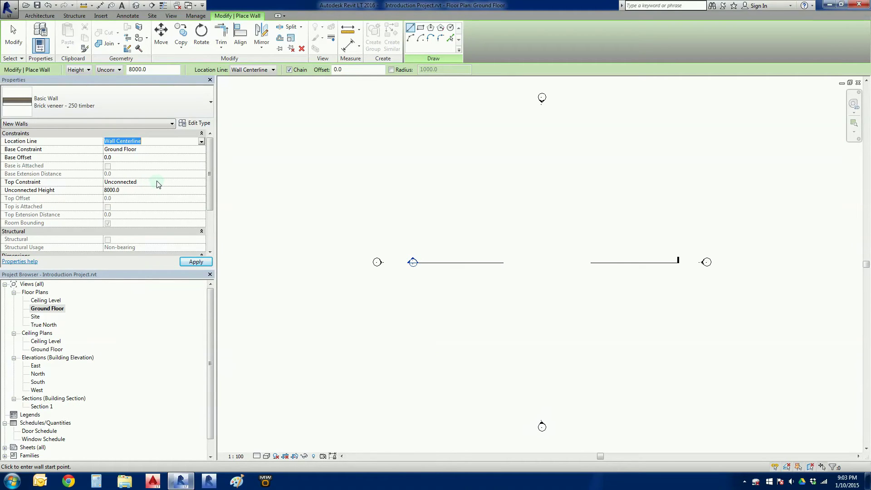
- Set the walls' Top Constraint to Up to level: Ceiling Level, giving 2700.0 height
click(157, 181)
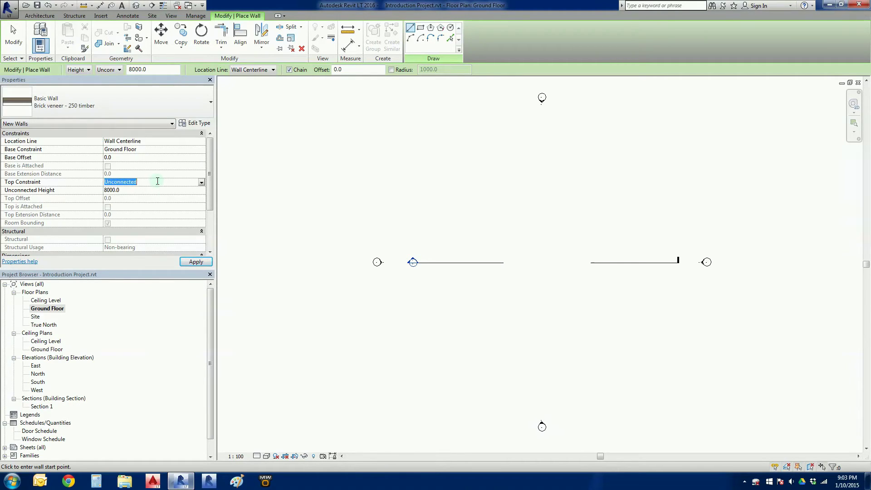
click(201, 183)
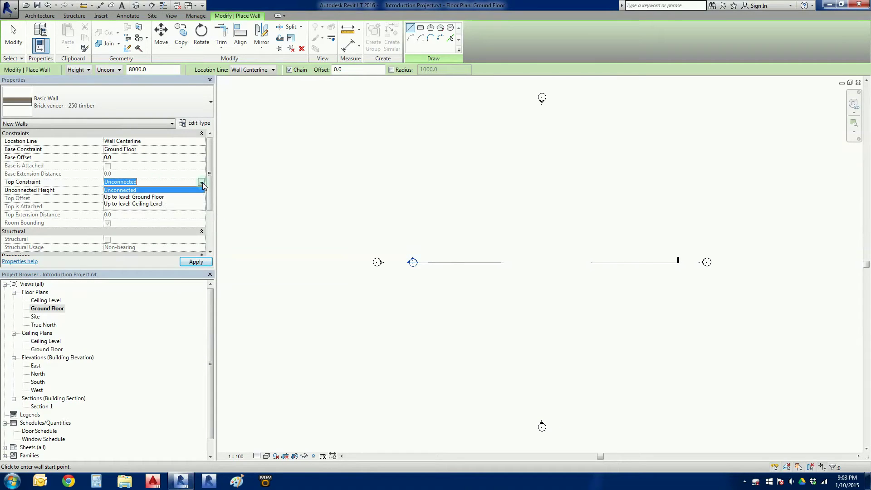
click(124, 203)
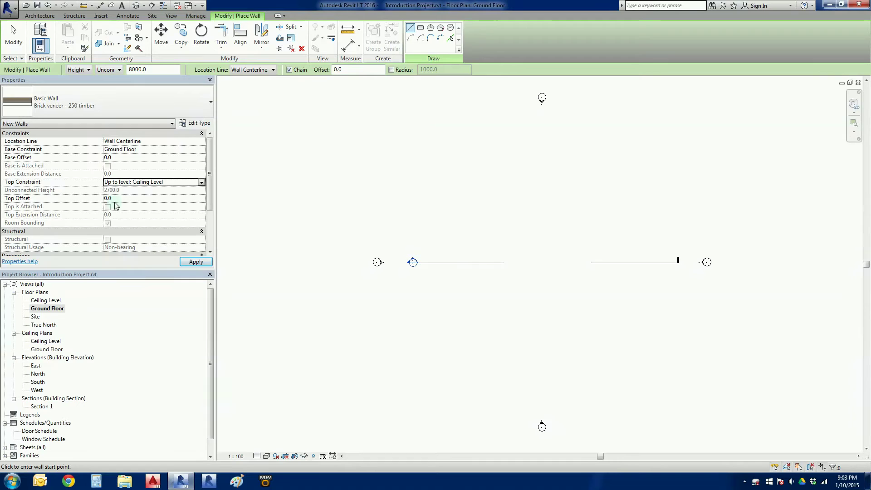
- Check the levels in the East elevation, then restart walls on Ground Floor with WA
double_click(36, 366)
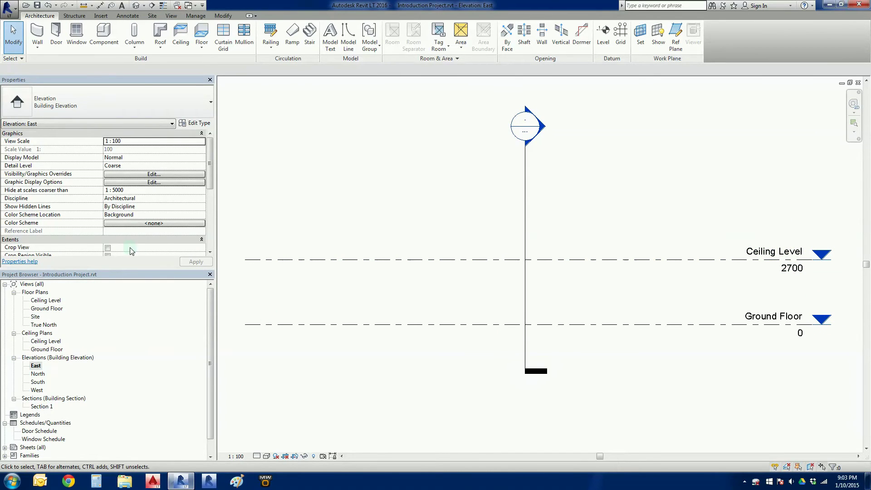
double_click(46, 309)
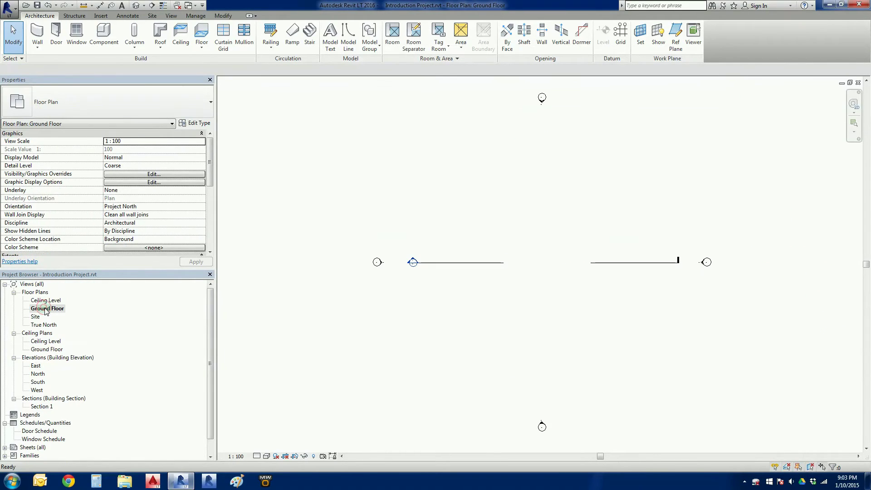
key(w)
key(a)
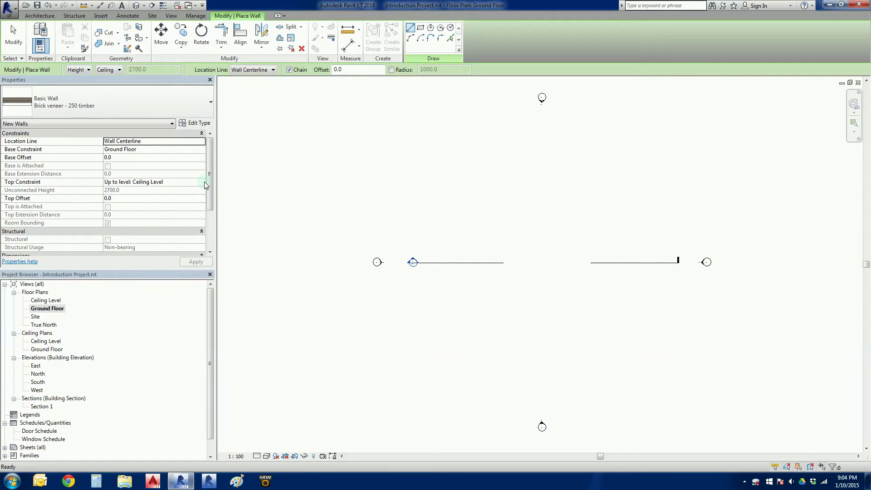
- Keep the current Windows colour scheme and stop the performance warning from reappearing
mouse_move(211, 184)
mouse_down()
mouse_move(210, 241)
mouse_move(208, 184)
mouse_up()
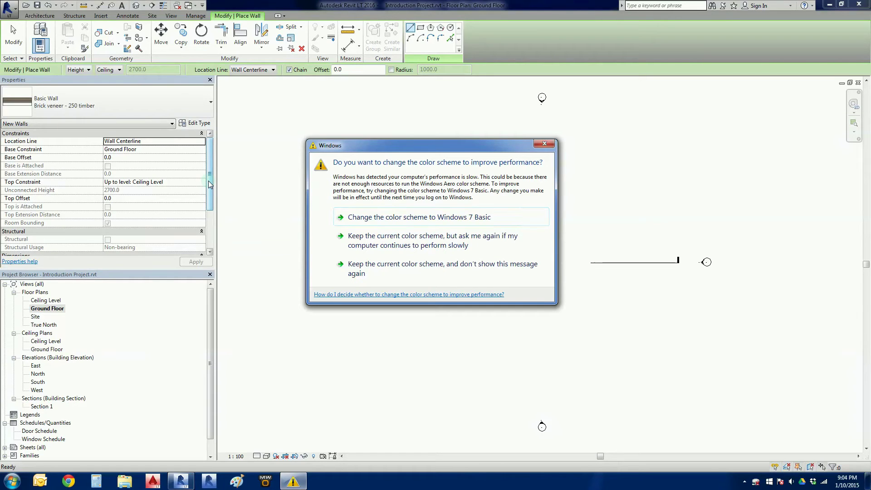
click(356, 268)
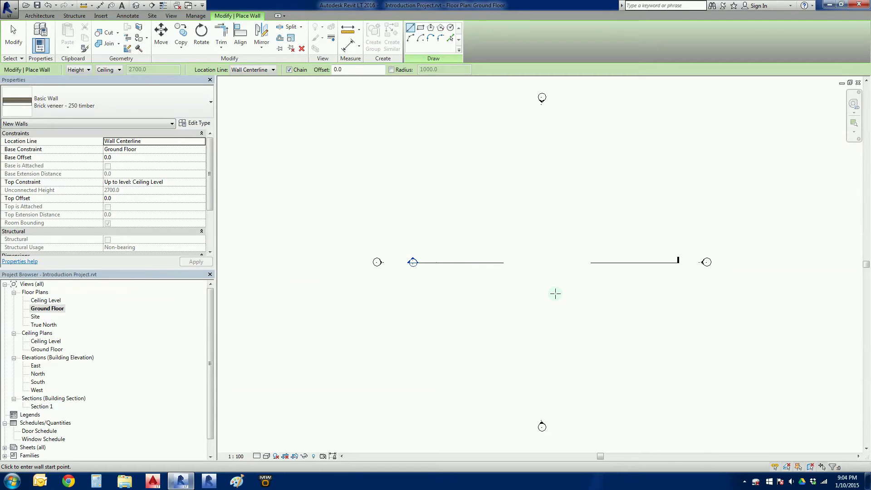
middle_drag(559, 293, 532, 297)
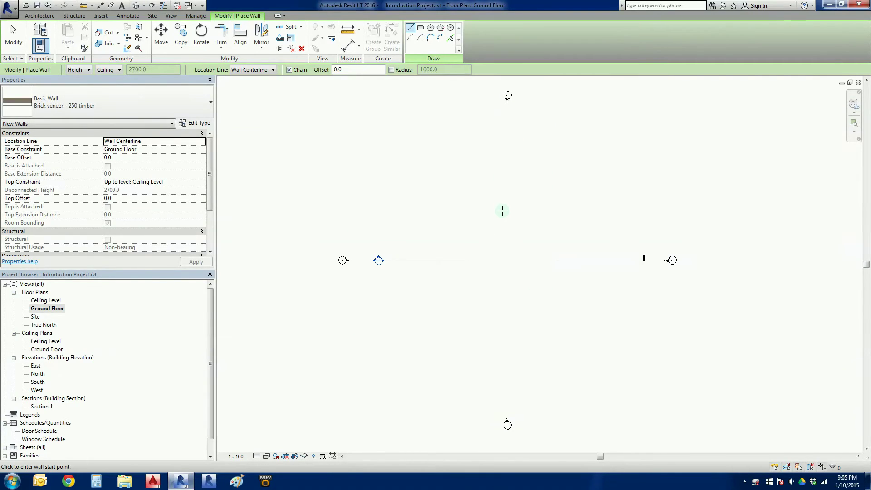
scroll(505, 250, up, 2)
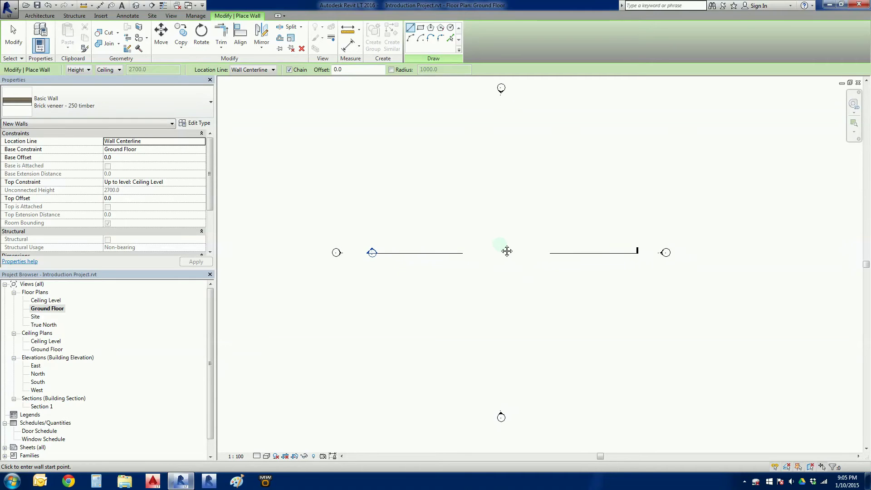
middle_drag(499, 243, 500, 269)
scroll(491, 251, down, 1)
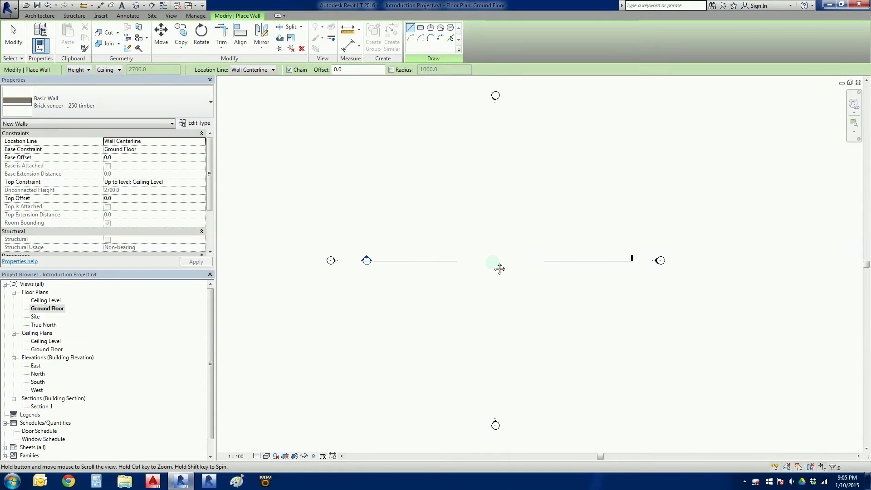
- Draw a closed six-corner L-shaped loop of brick veneer walls, including the 6000 and 10200 walls
click(427, 203)
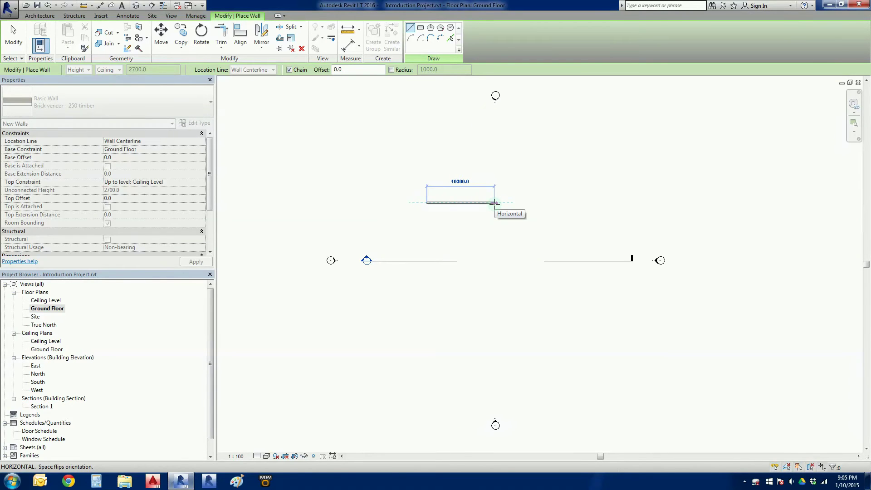
click(494, 202)
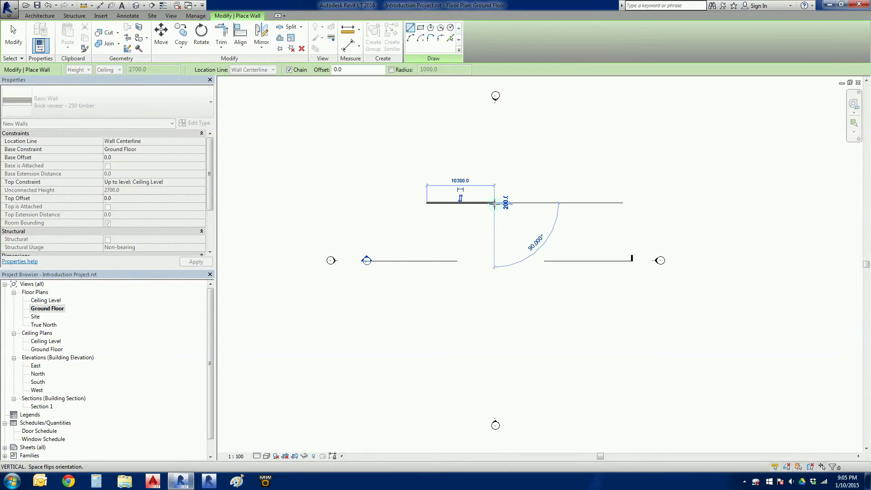
click(495, 247)
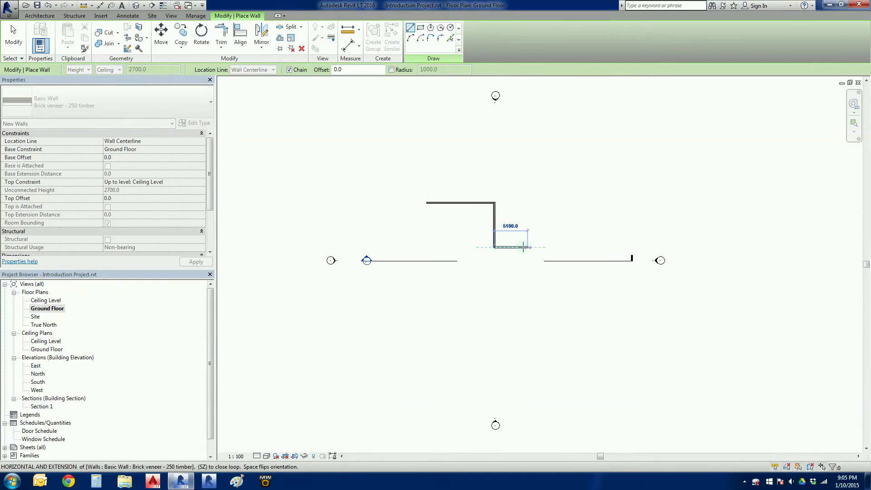
click(548, 247)
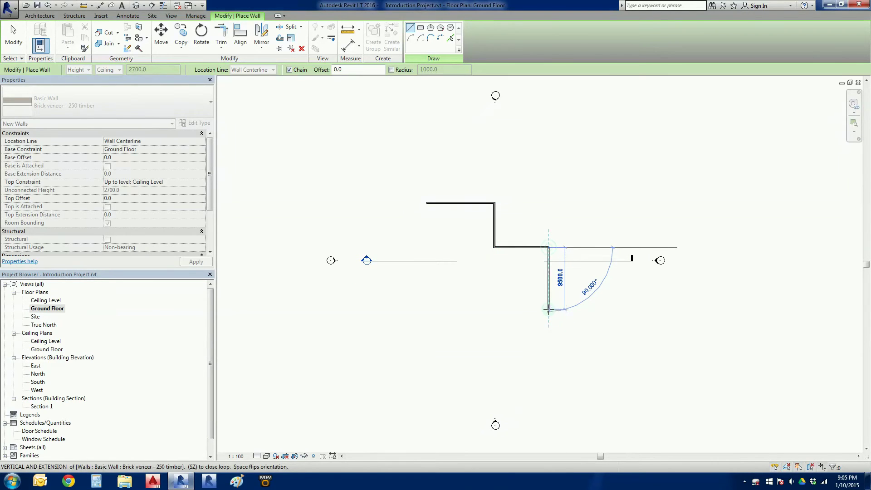
click(548, 299)
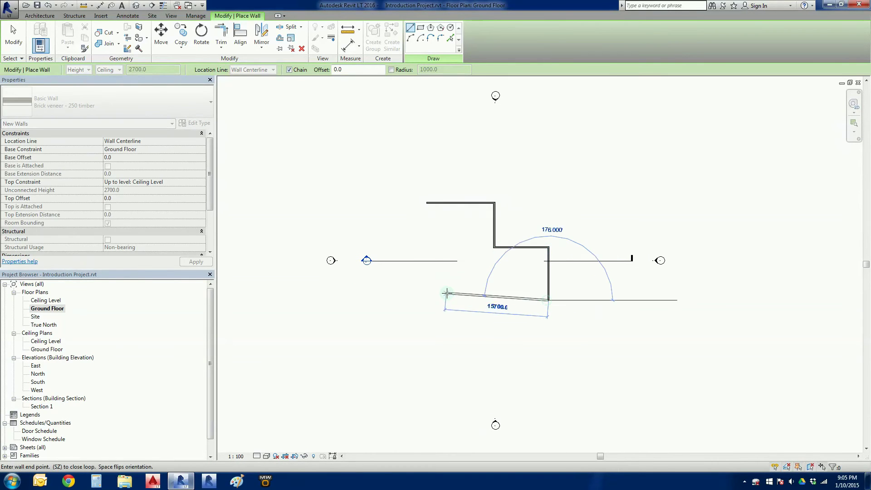
click(427, 299)
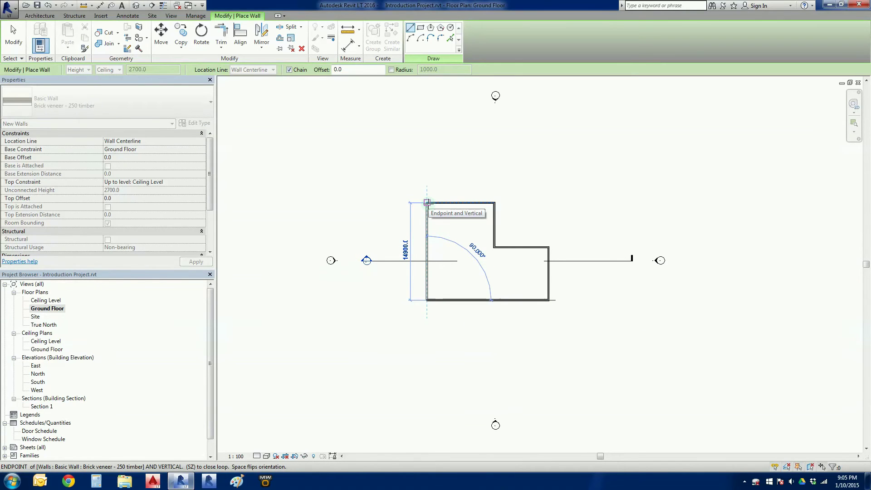
click(426, 202)
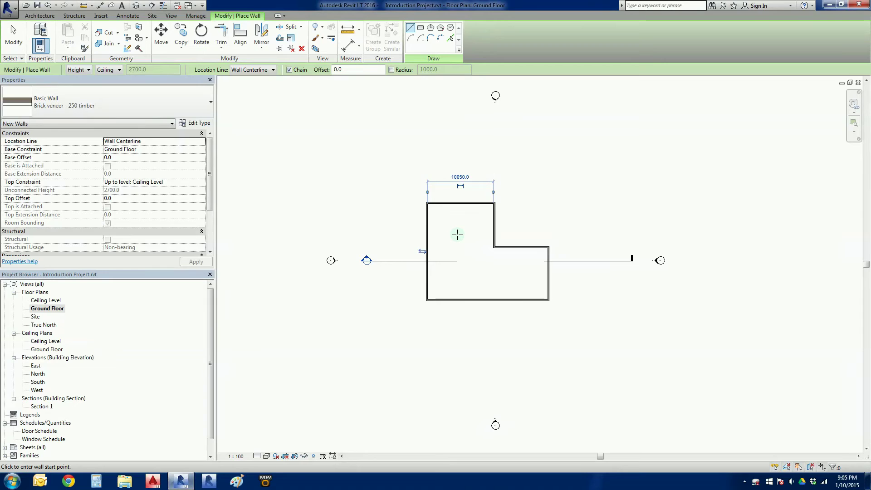
scroll(457, 235, up, 5)
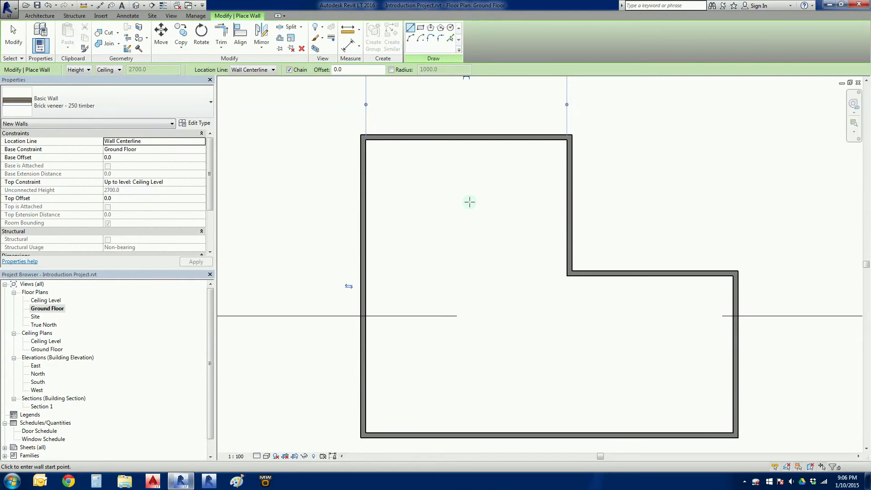
- Bring the top of the outline into view and exit the Place Wall tool
middle_drag(466, 212, 507, 198)
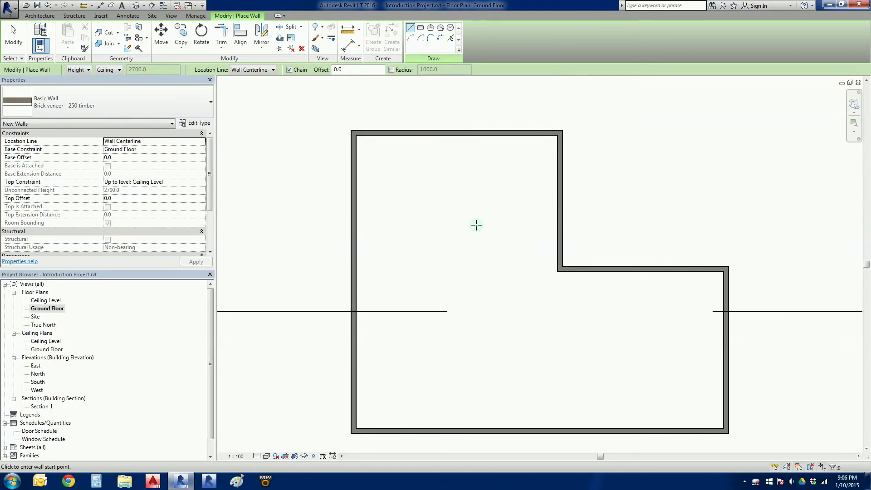
key(Escape)
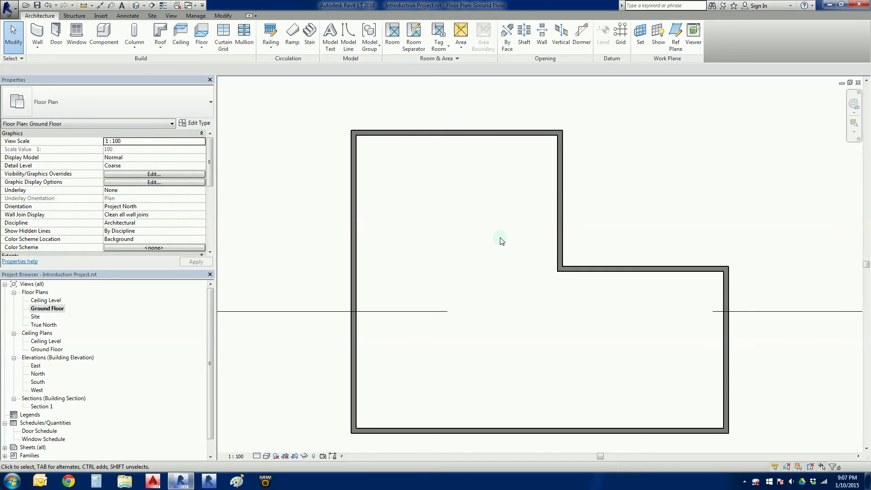
- Restart the Wall tool with WA and switch the type to Basic Wall: Stud timber - 90
key(w)
key(a)
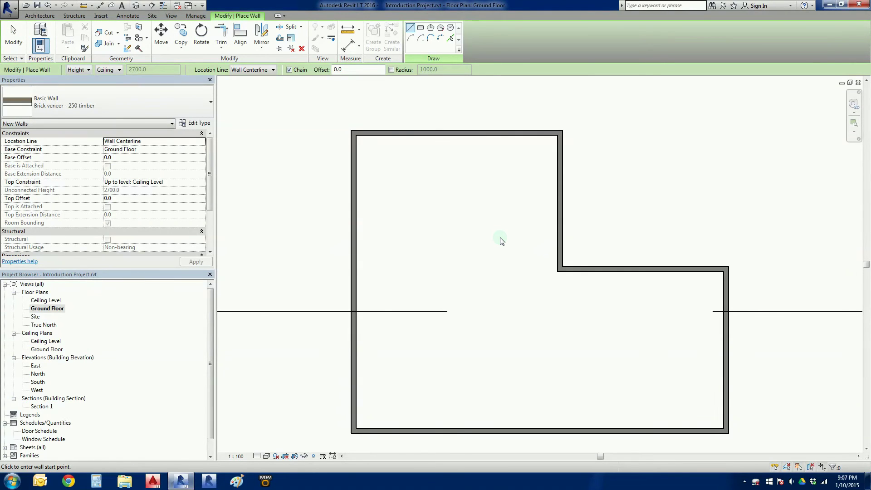
click(189, 107)
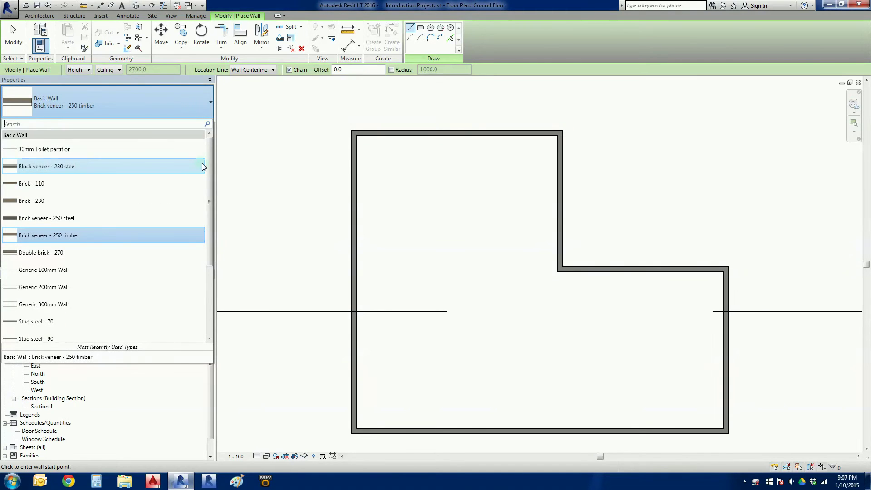
drag(208, 160, 209, 210)
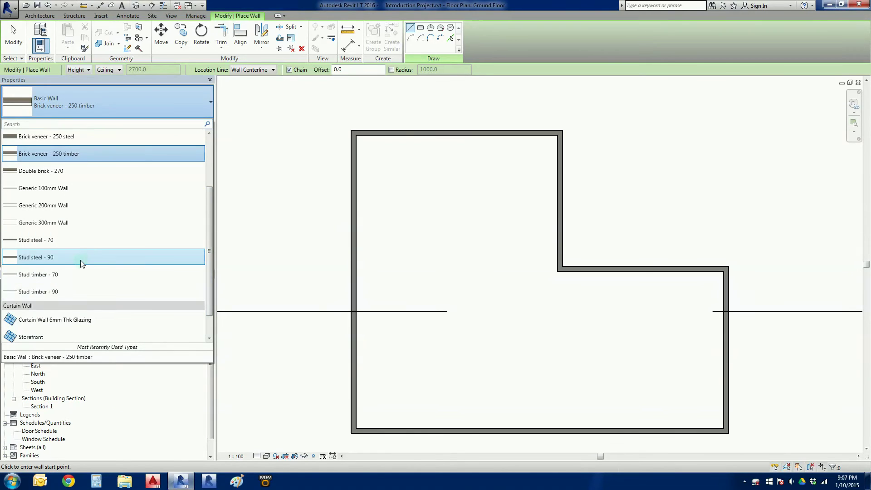
mouse_move(91, 256)
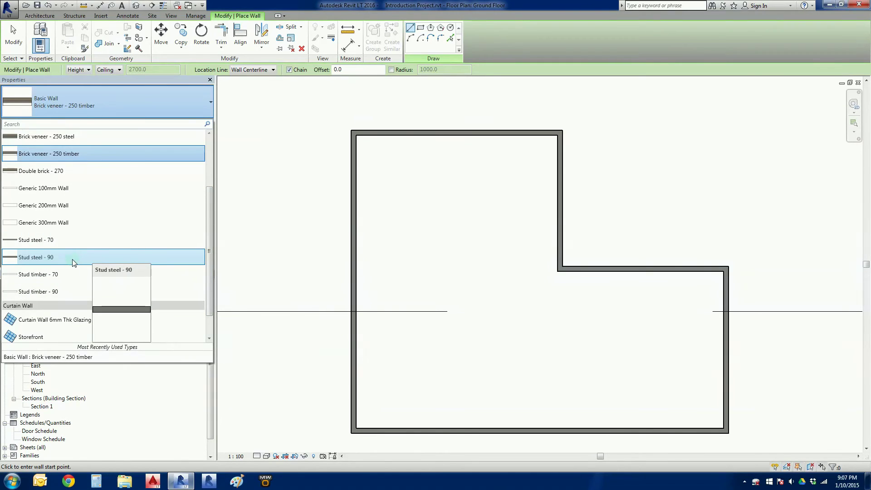
click(78, 293)
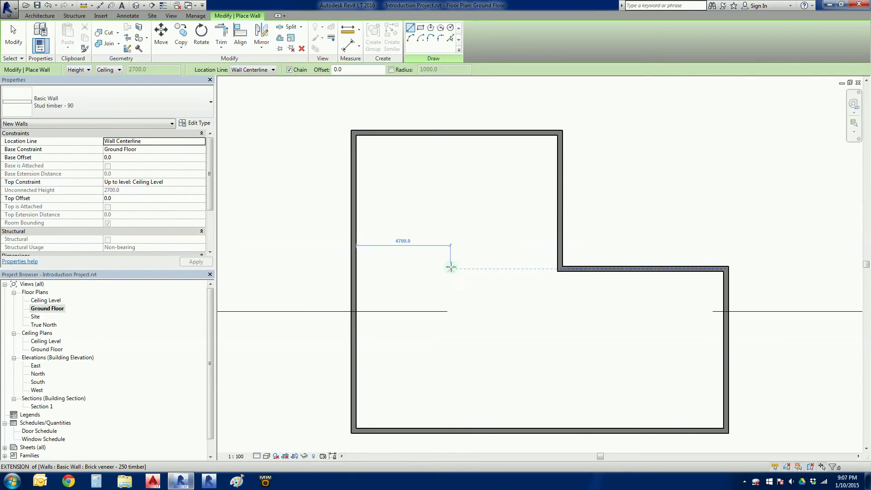
- Draw a horizontal stud wall across the house and a vertical stud wall down to the bottom wall
click(356, 226)
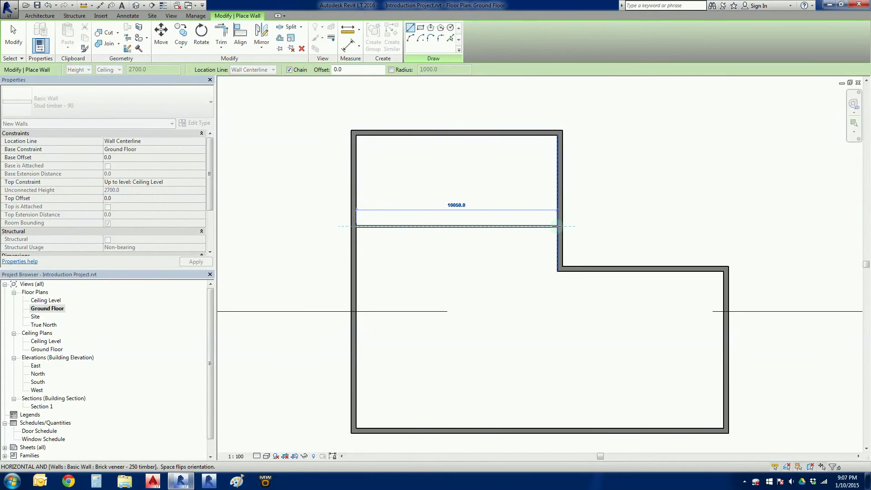
click(558, 226)
key(Escape)
click(627, 271)
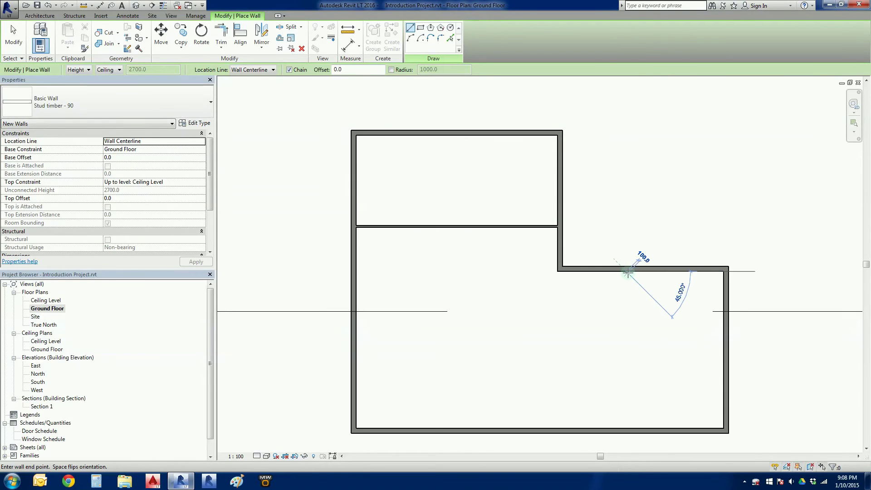
click(626, 427)
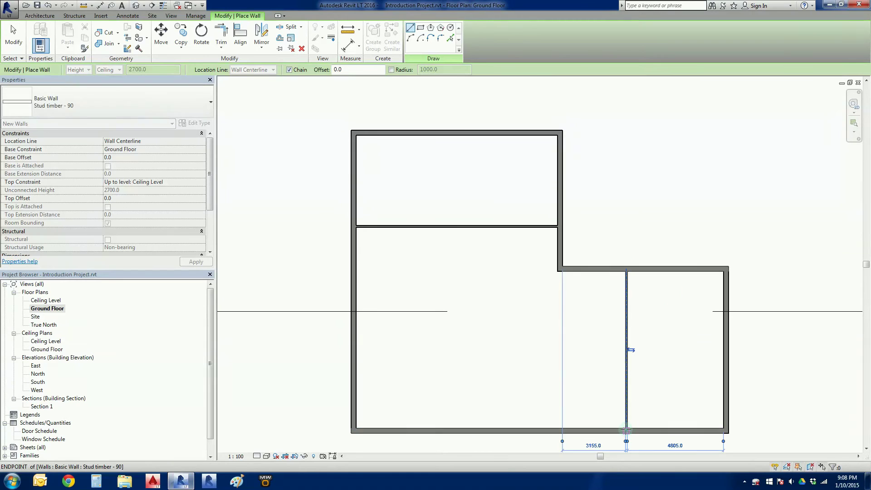
key(Escape)
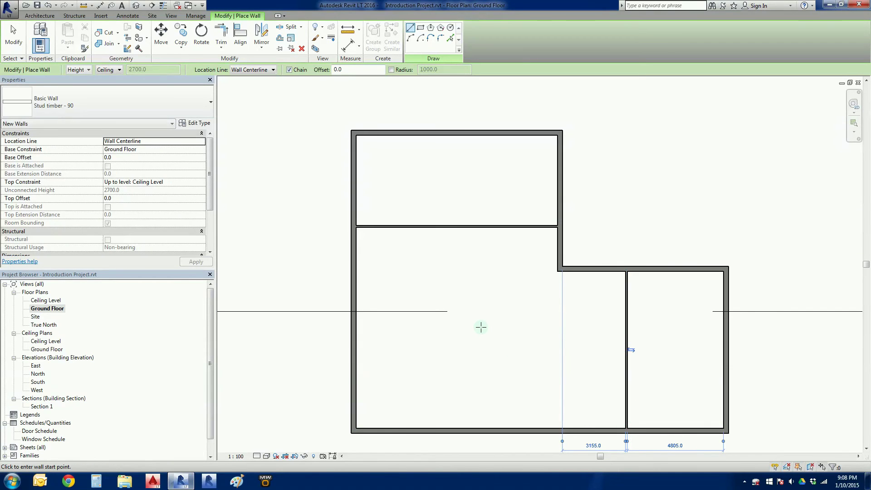
- Draw an L-shaped stud wall from the left wall, turning up to the interior wall above
click(355, 346)
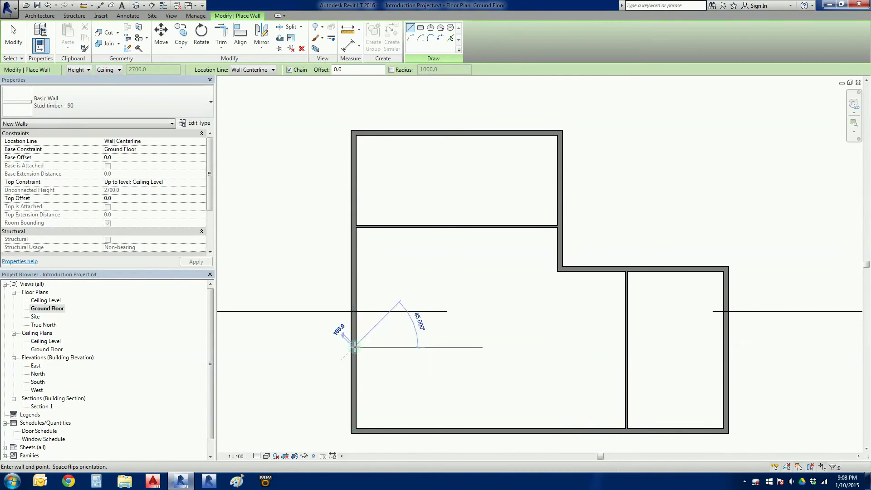
click(510, 347)
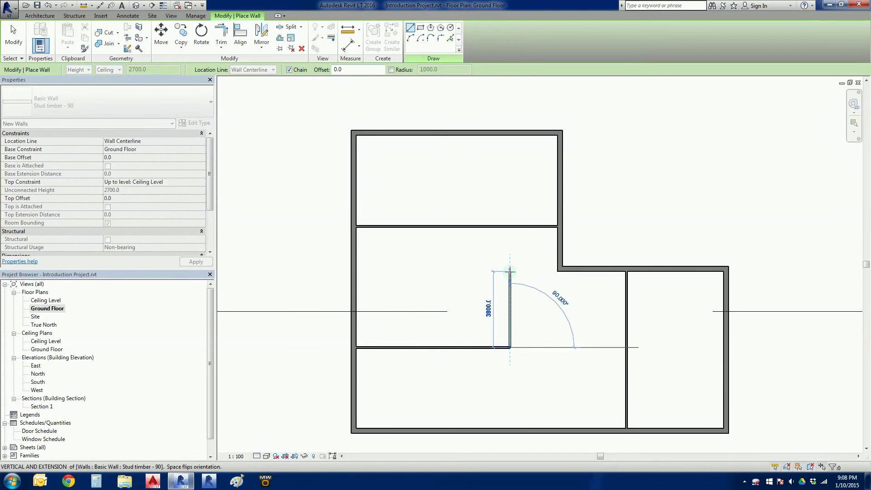
click(510, 231)
key(Escape)
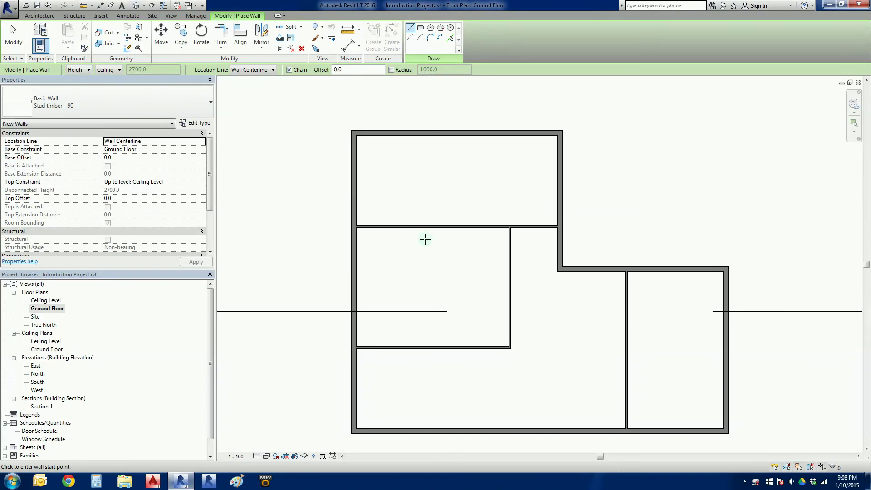
- Add two short vertical stud walls splitting the top and bottom-left rooms, then finish placing walls
click(426, 225)
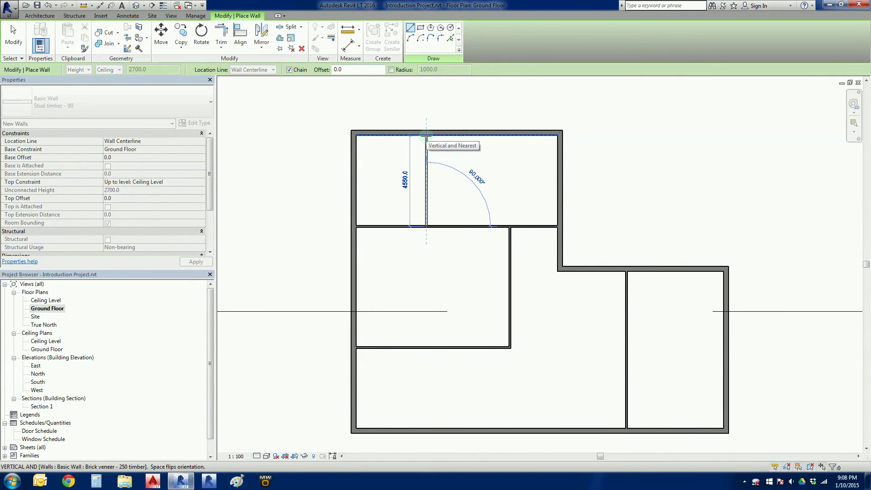
scroll(488, 135, up, 2)
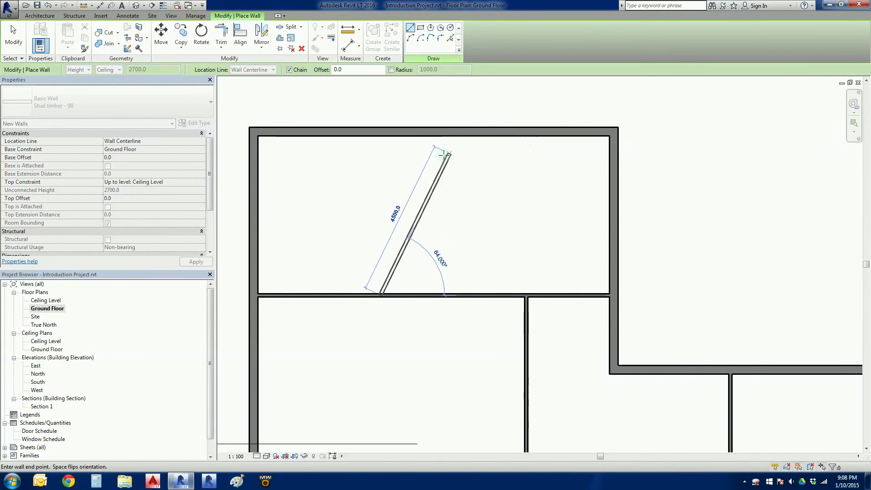
click(380, 135)
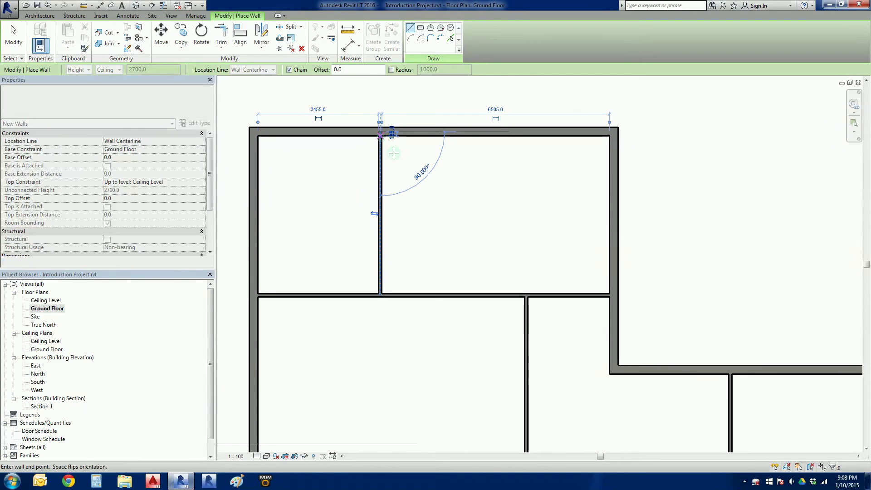
key(Escape)
scroll(436, 245, down, 4)
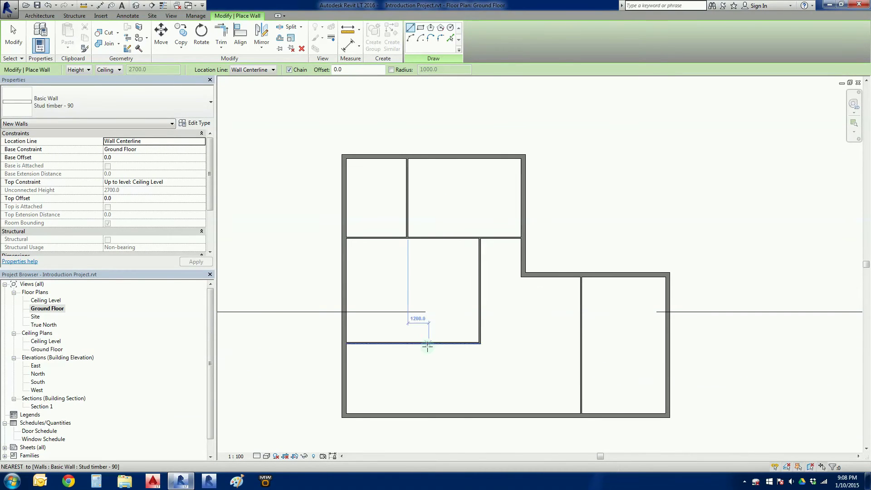
click(427, 343)
click(427, 414)
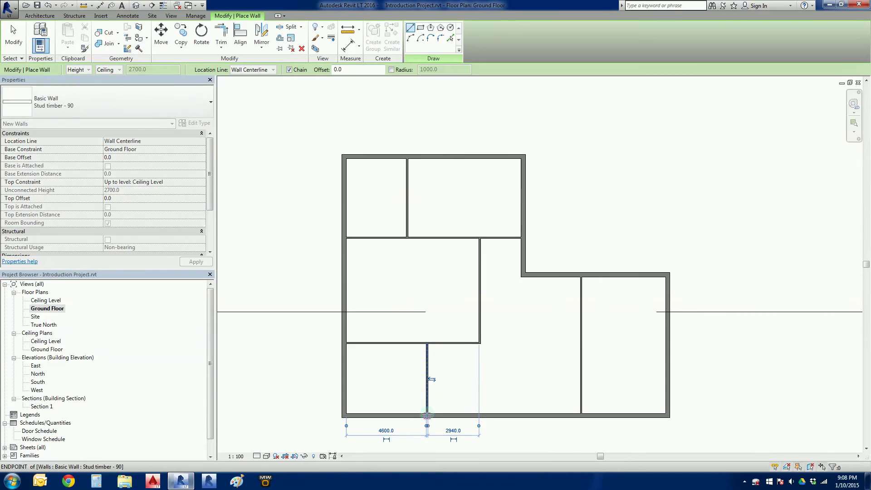
key(Escape)
scroll(437, 331, down, 2)
key(Escape)
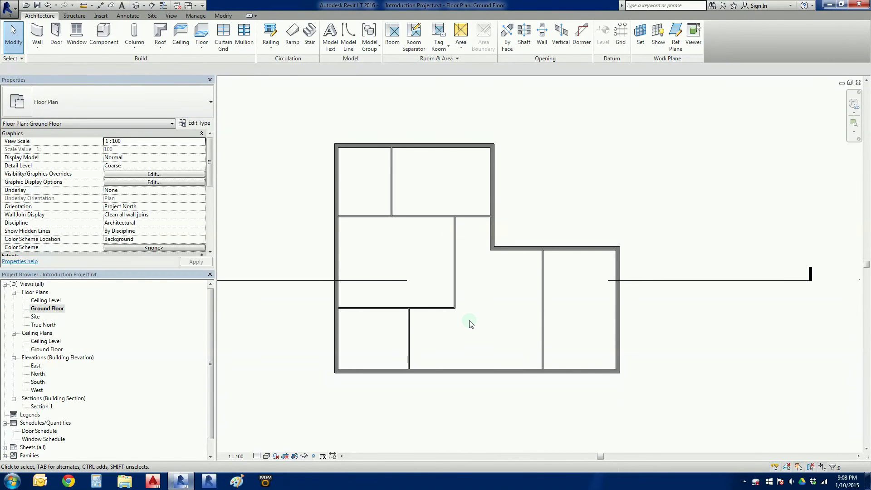
scroll(470, 324, down, 1)
middle_drag(470, 323, 498, 335)
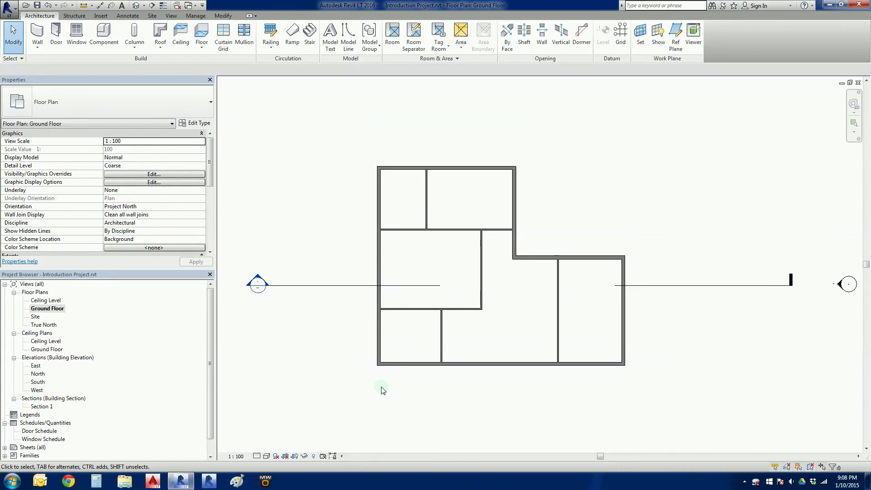
scroll(383, 390, up, 3)
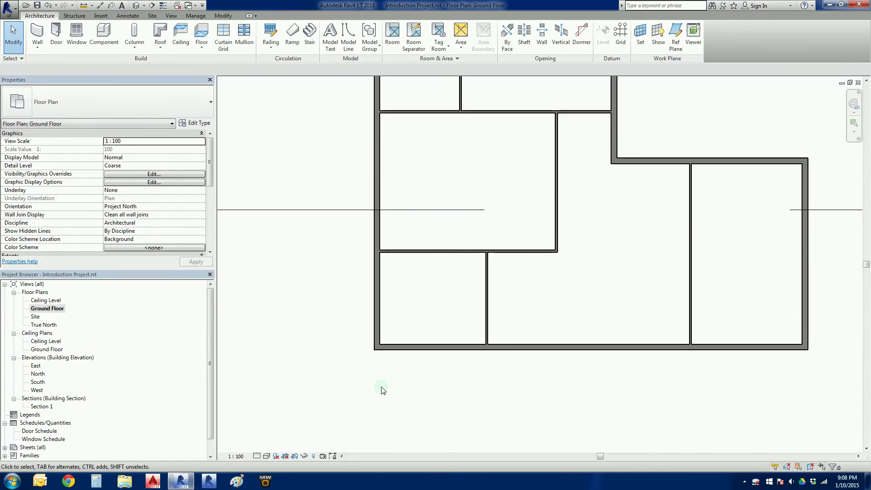
click(257, 457)
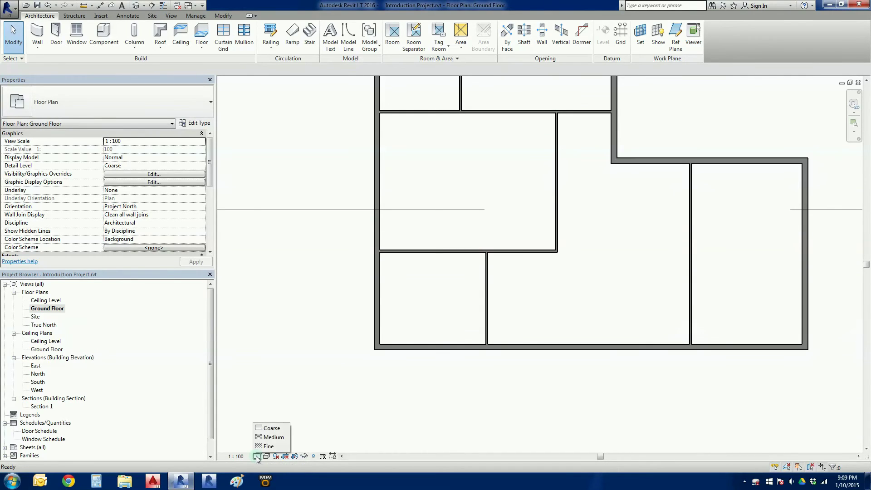
click(281, 446)
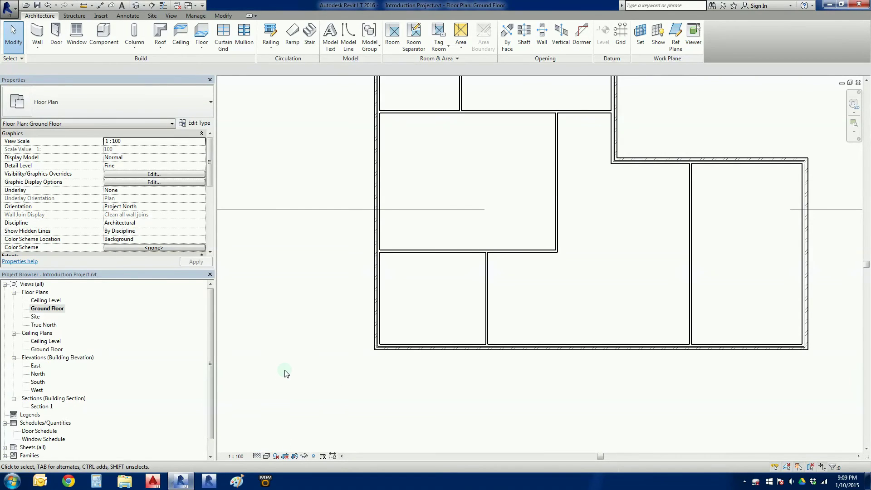
scroll(365, 343, up, 3)
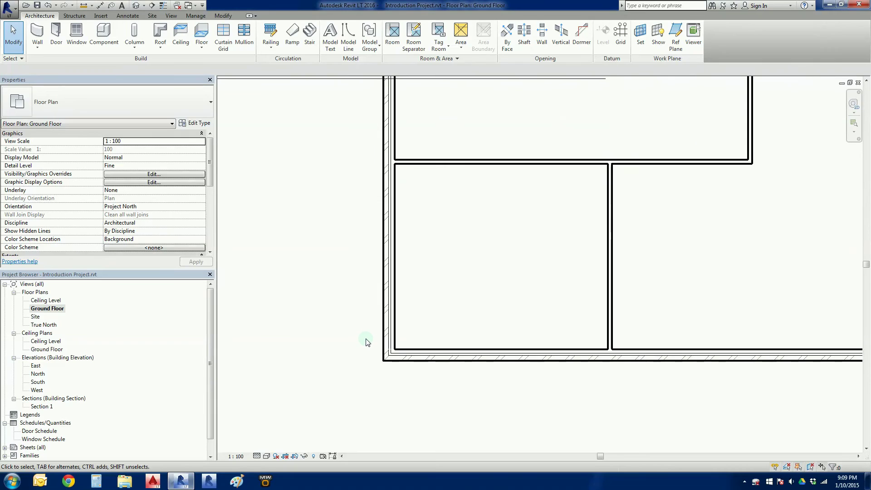
scroll(365, 342, up, 3)
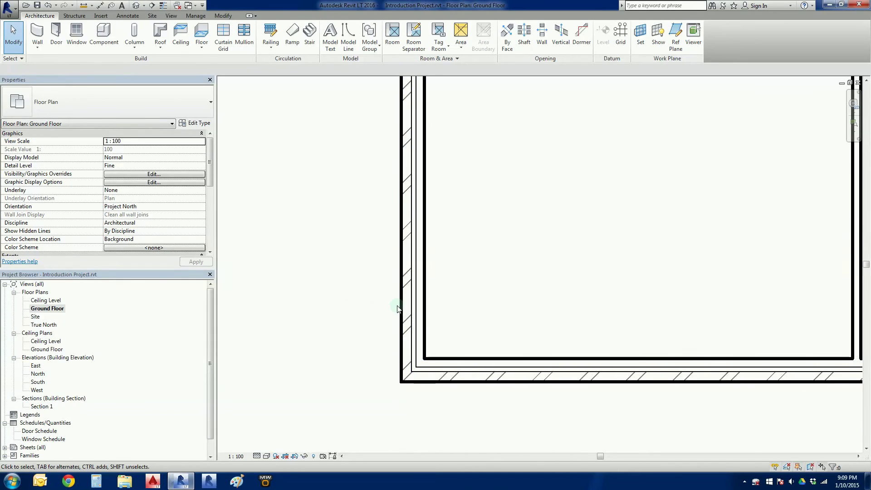
scroll(361, 343, down, 1)
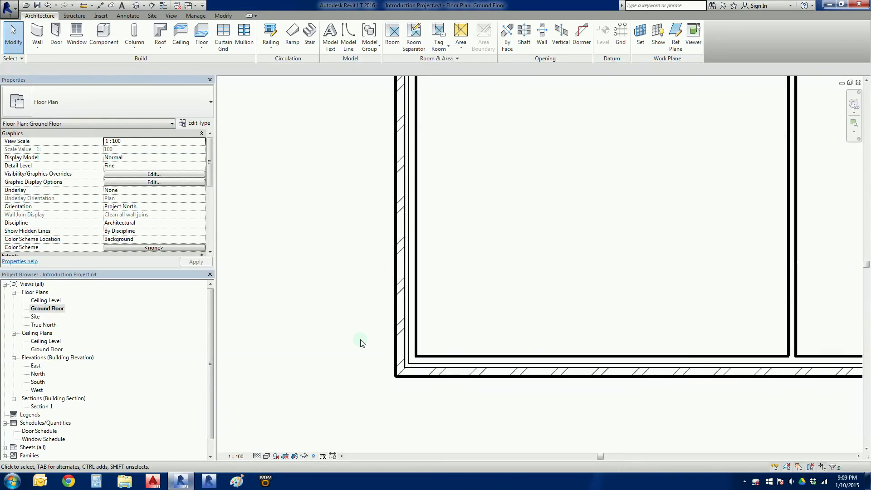
scroll(385, 335, down, 2)
scroll(435, 313, up, 4)
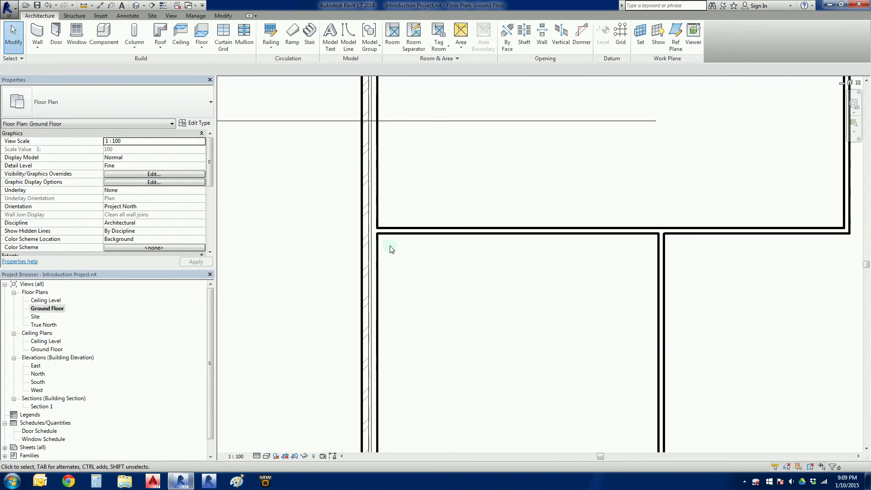
scroll(394, 267, down, 2)
scroll(437, 331, down, 1)
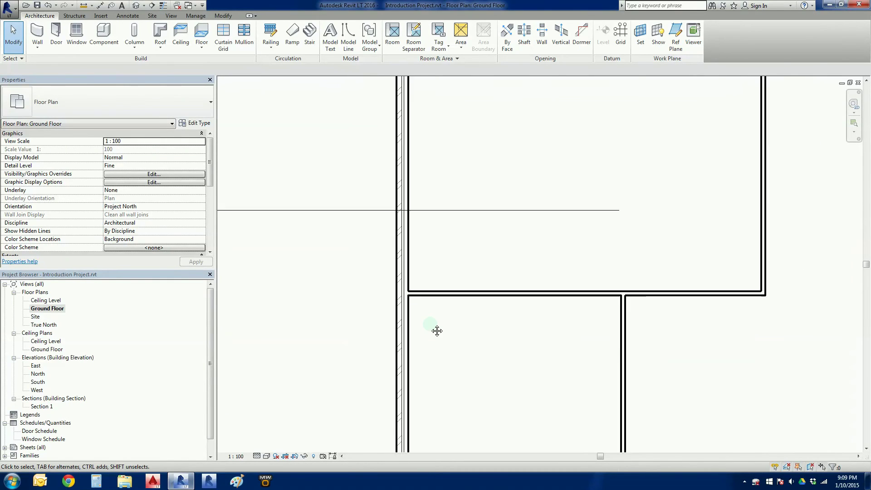
scroll(436, 331, down, 2)
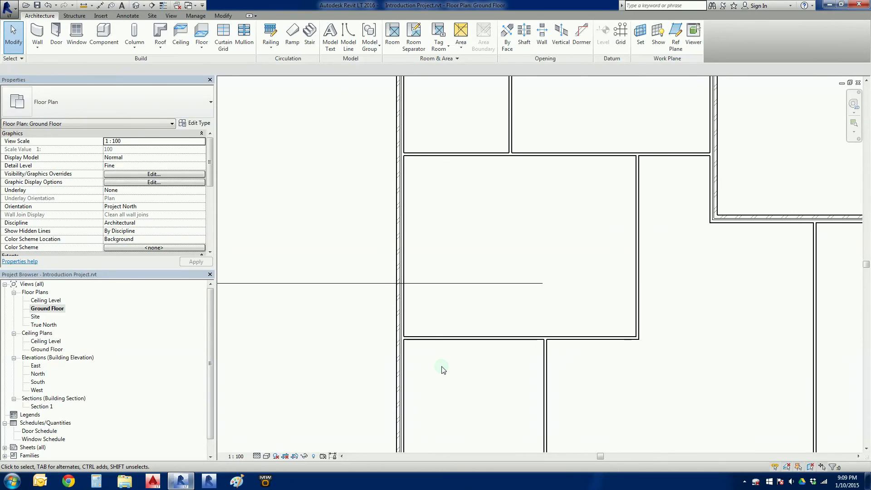
middle_drag(443, 369, 437, 394)
scroll(432, 390, up, 5)
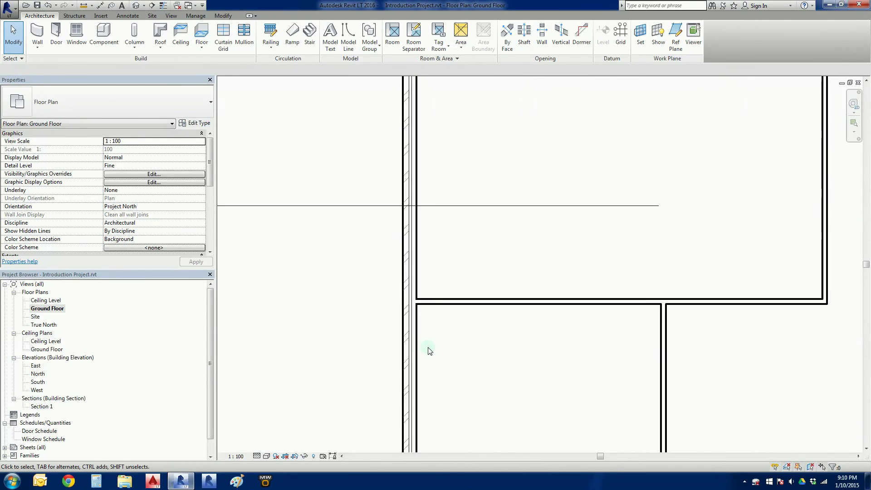
scroll(432, 347, down, 5)
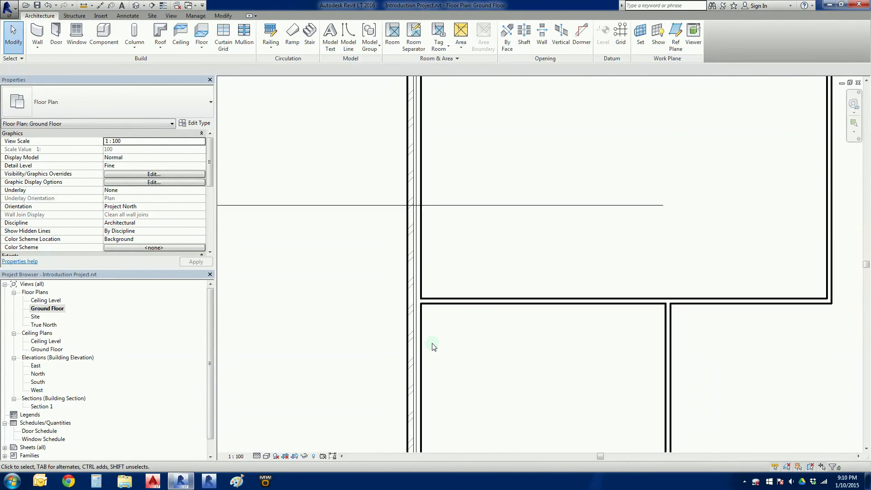
middle_drag(439, 349, 393, 382)
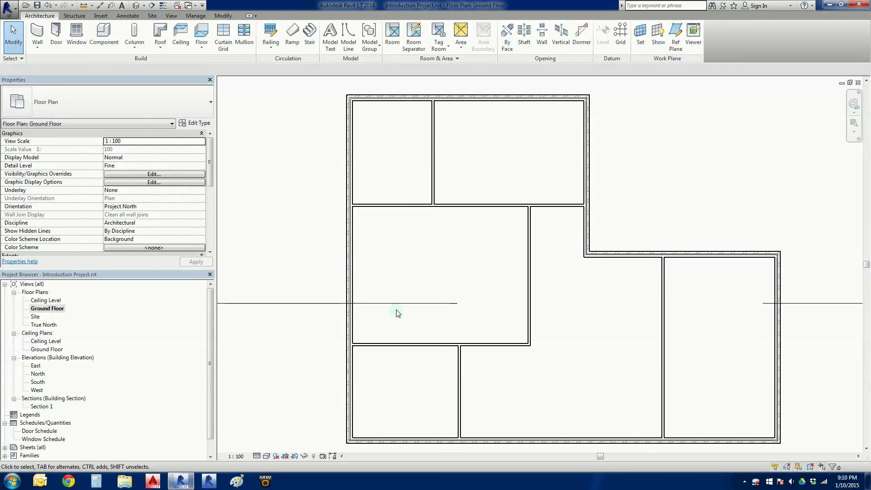
middle_drag(406, 240, 402, 291)
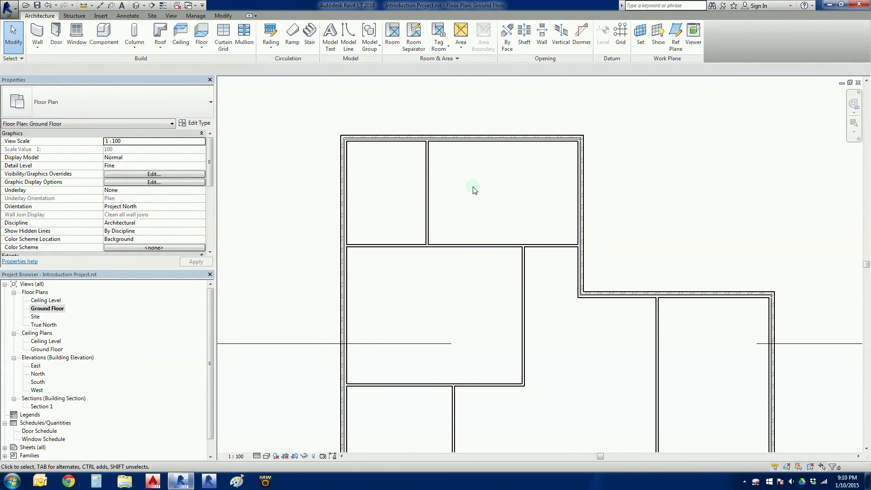
middle_drag(414, 218, 413, 179)
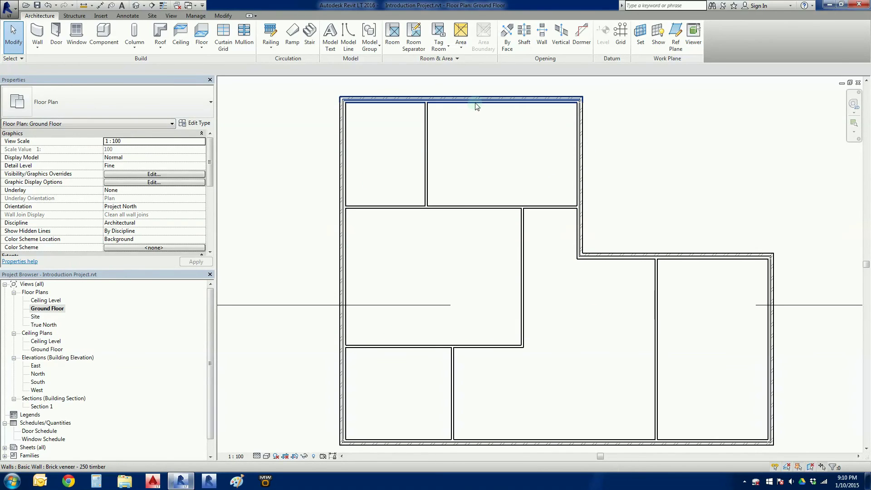
middle_drag(478, 128, 487, 184)
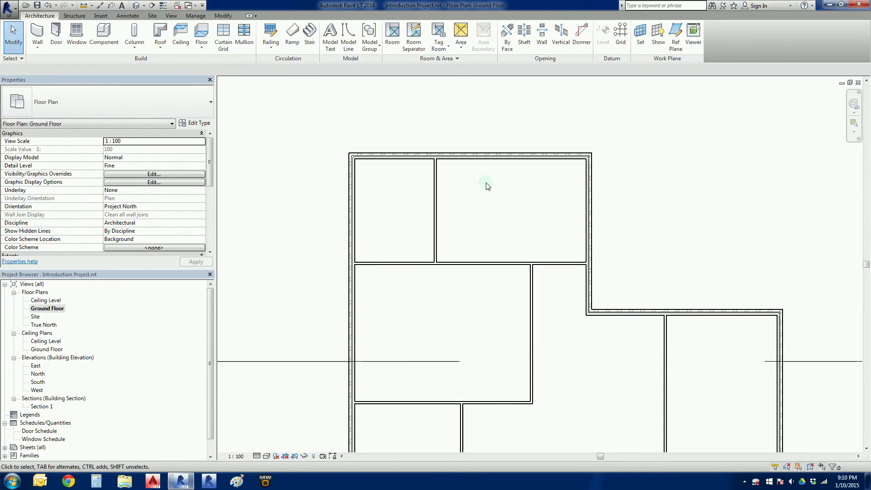
click(475, 156)
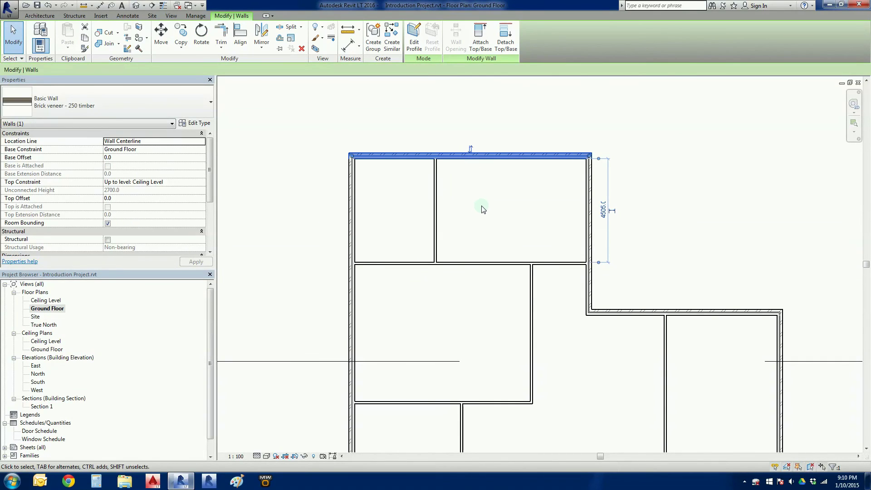
scroll(470, 166, up, 4)
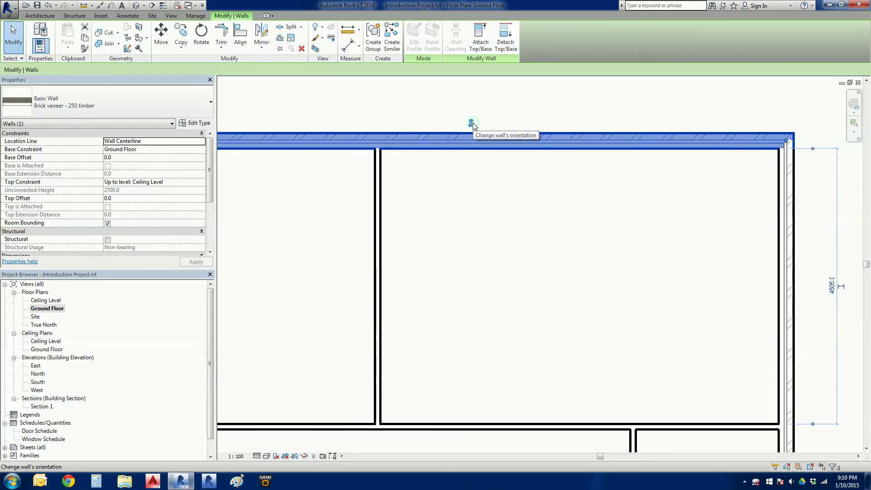
click(471, 124)
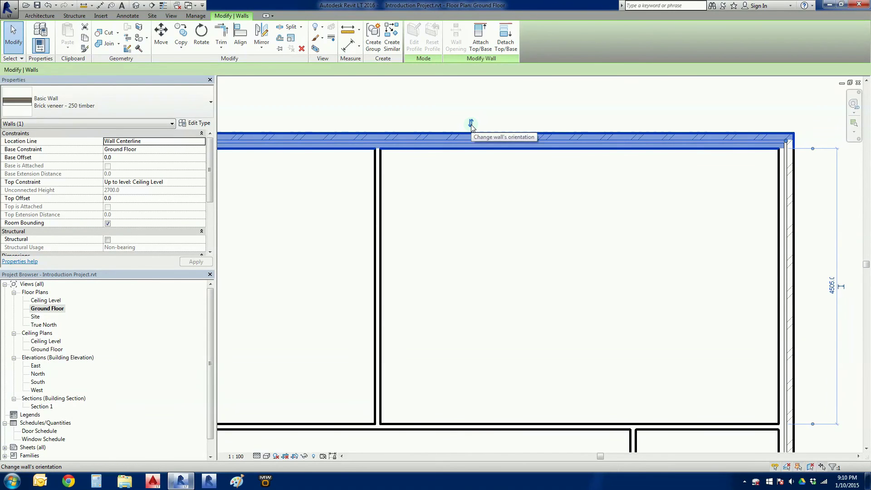
click(471, 124)
click(500, 194)
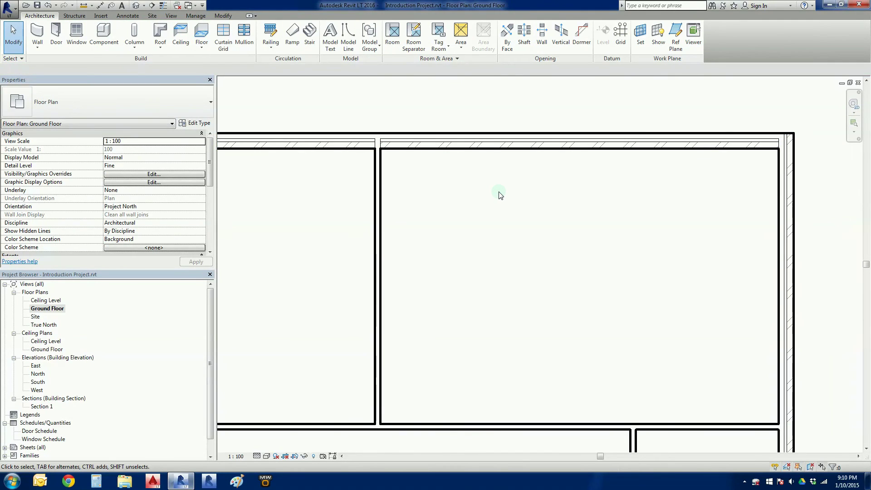
click(474, 154)
click(471, 153)
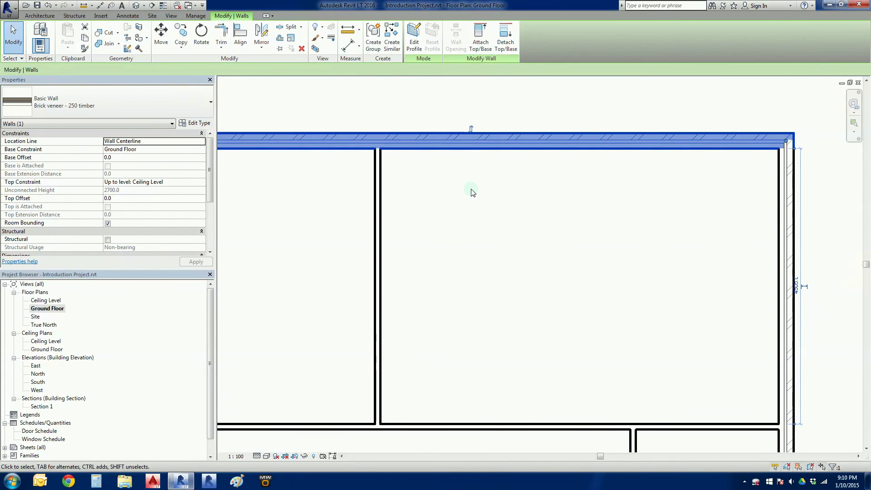
key(space)
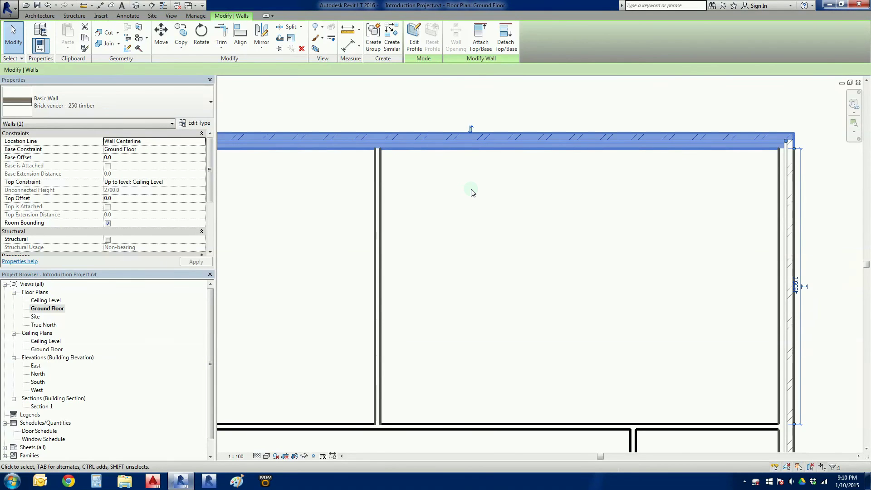
click(471, 190)
scroll(473, 200, down, 3)
scroll(474, 202, down, 2)
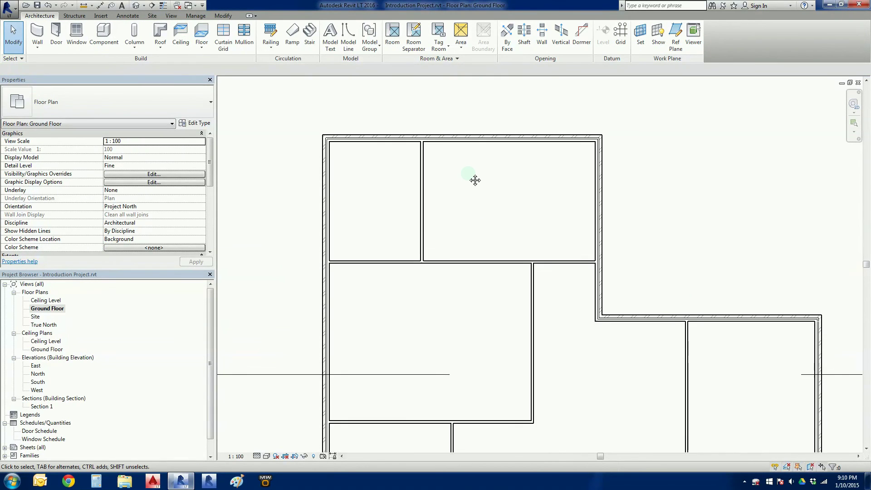
middle_drag(468, 173, 470, 160)
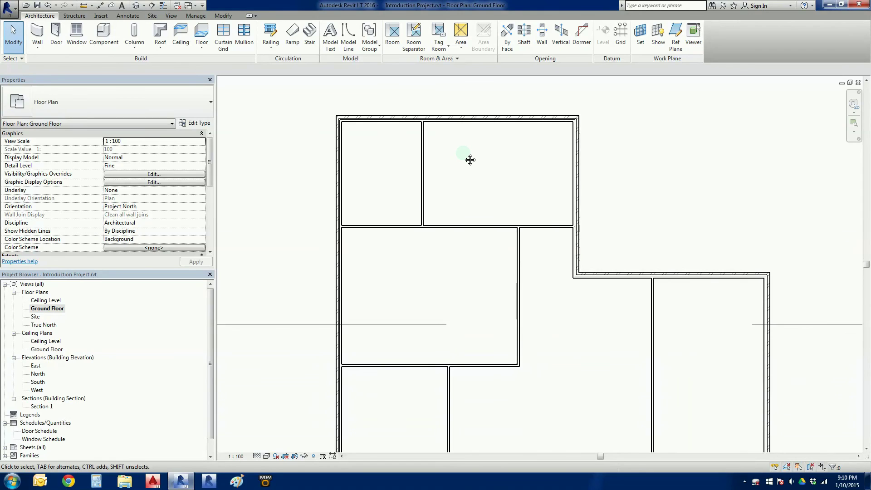
scroll(470, 160, down, 1)
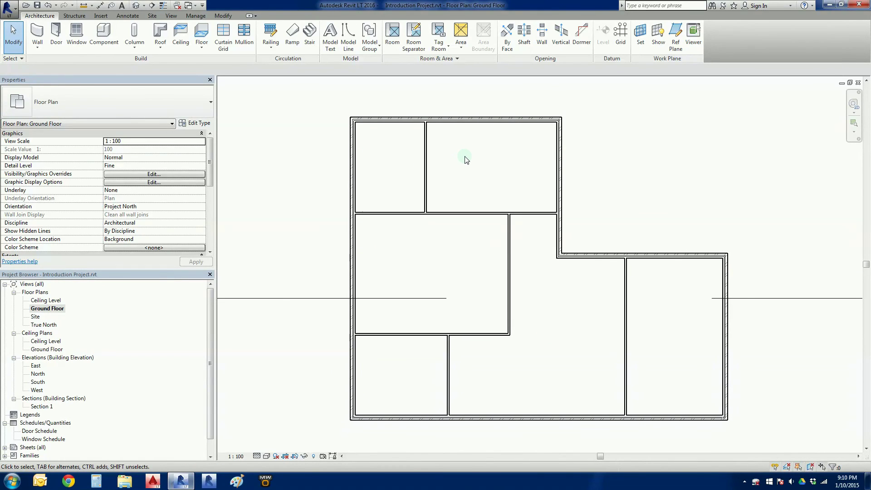
- Switch to the default 3D view and orbit the L-shaped house round to its back corner
middle_drag(465, 156, 461, 144)
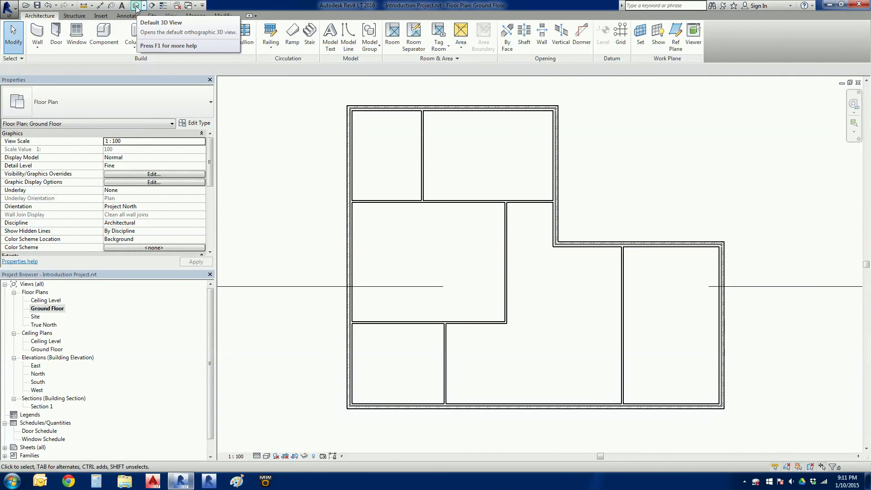
click(136, 6)
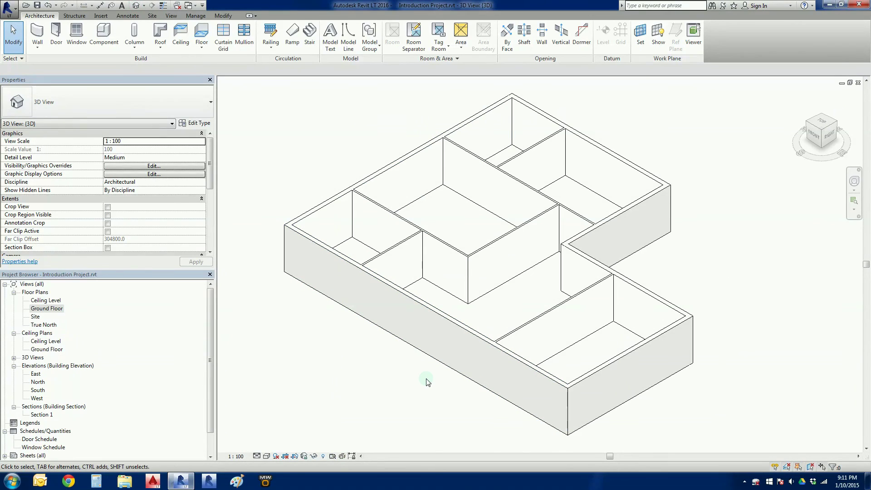
shift+middle_drag(410, 386, 418, 388)
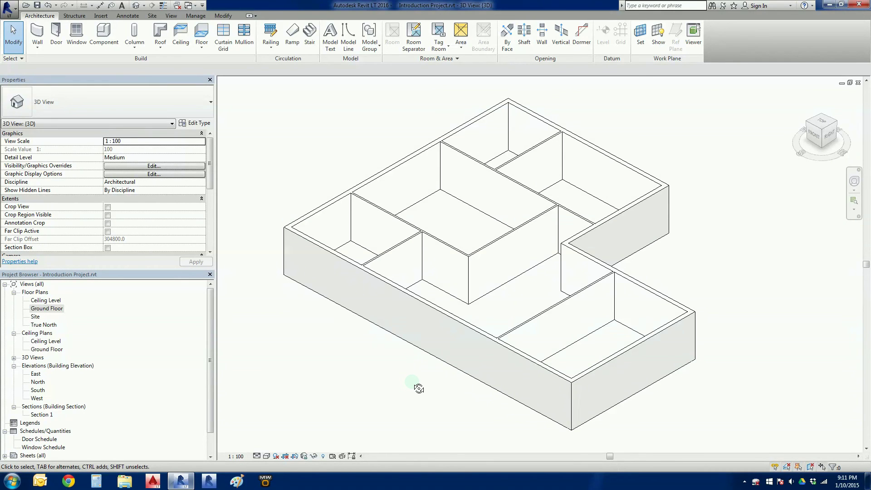
shift+middle_drag(418, 388, 405, 361)
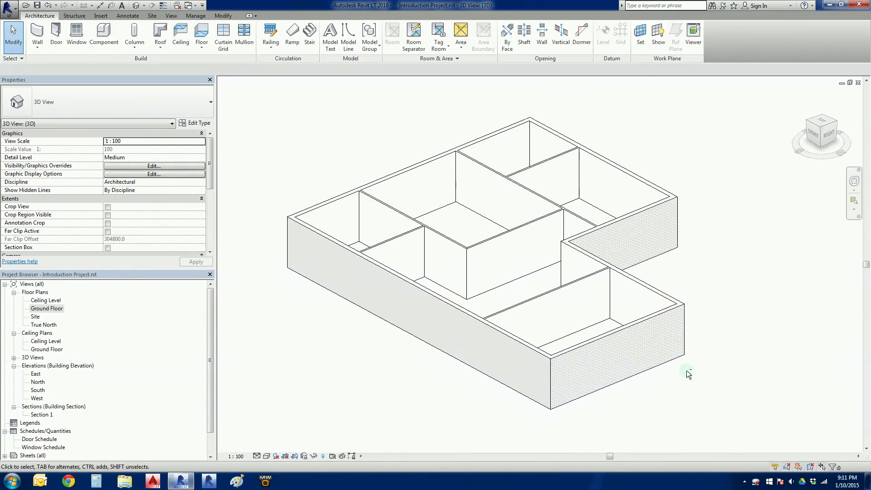
shift+middle_drag(686, 365, 510, 377)
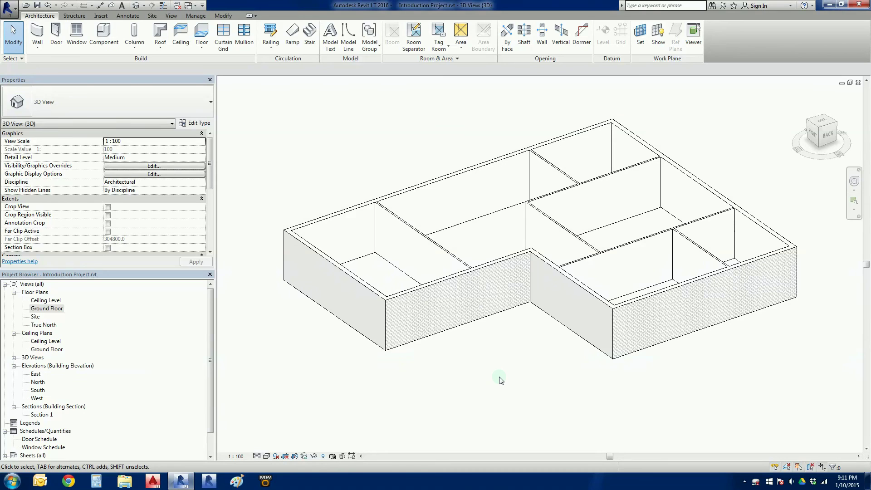
- Check the East, North, South and West elevations in turn, then go back to the Ground Floor plan
double_click(37, 373)
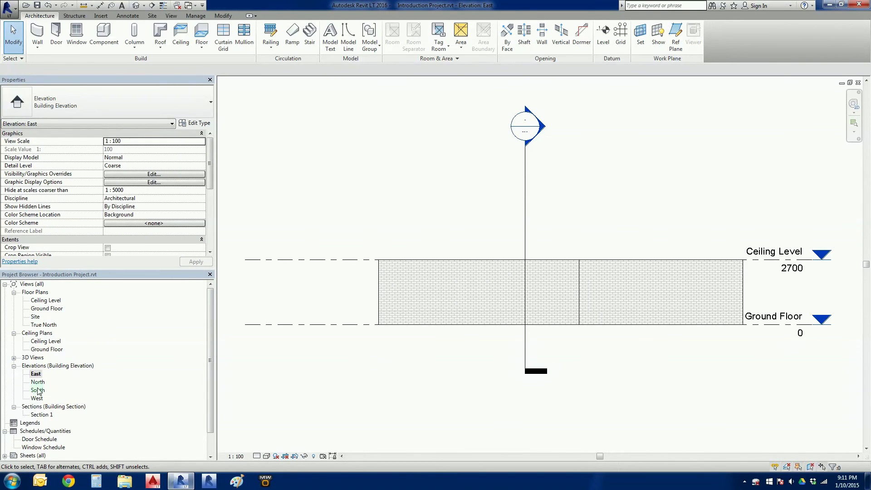
double_click(39, 383)
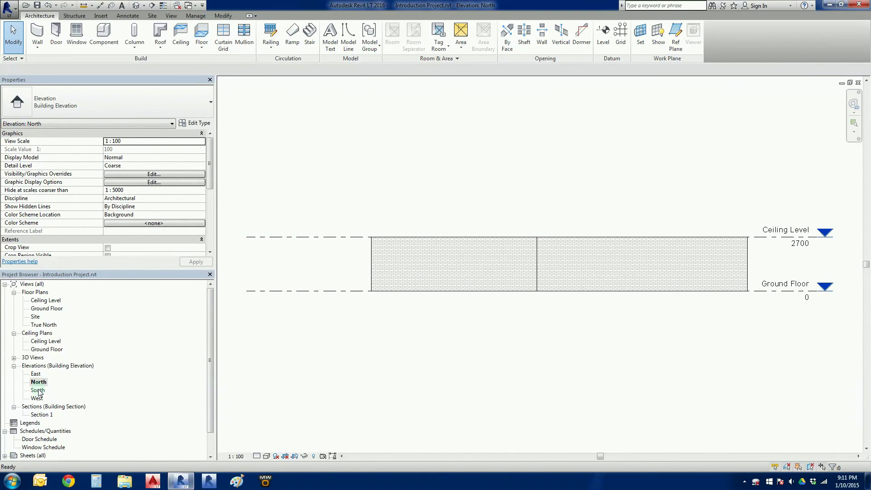
double_click(38, 391)
double_click(38, 398)
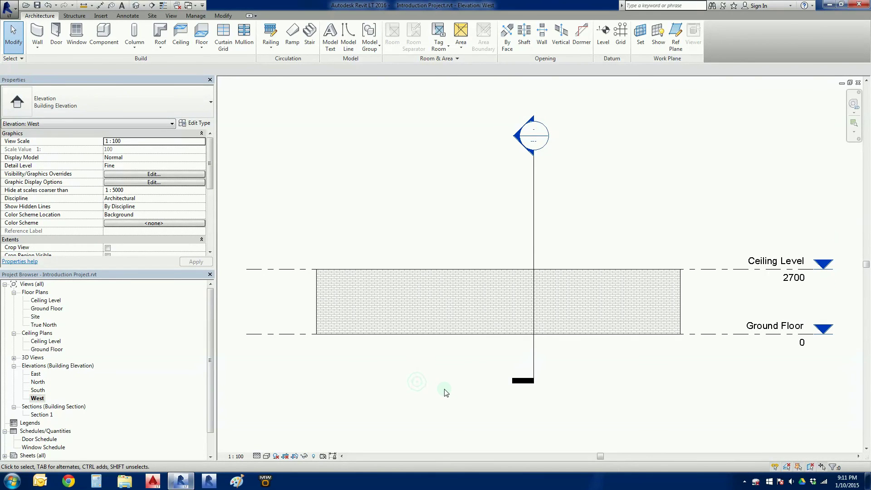
double_click(43, 309)
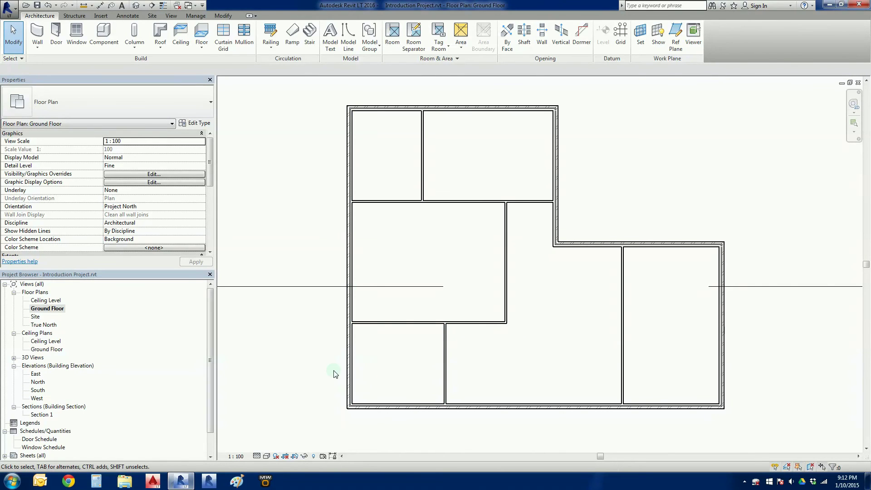
scroll(248, 383, down, 3)
mouse_move(249, 383)
middle_down()
mouse_move(444, 389)
mouse_move(309, 369)
mouse_move(332, 377)
middle_up()
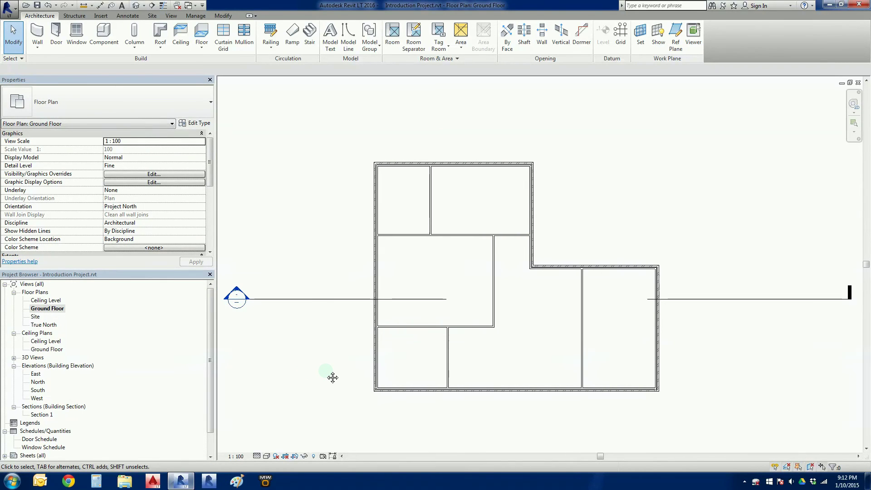